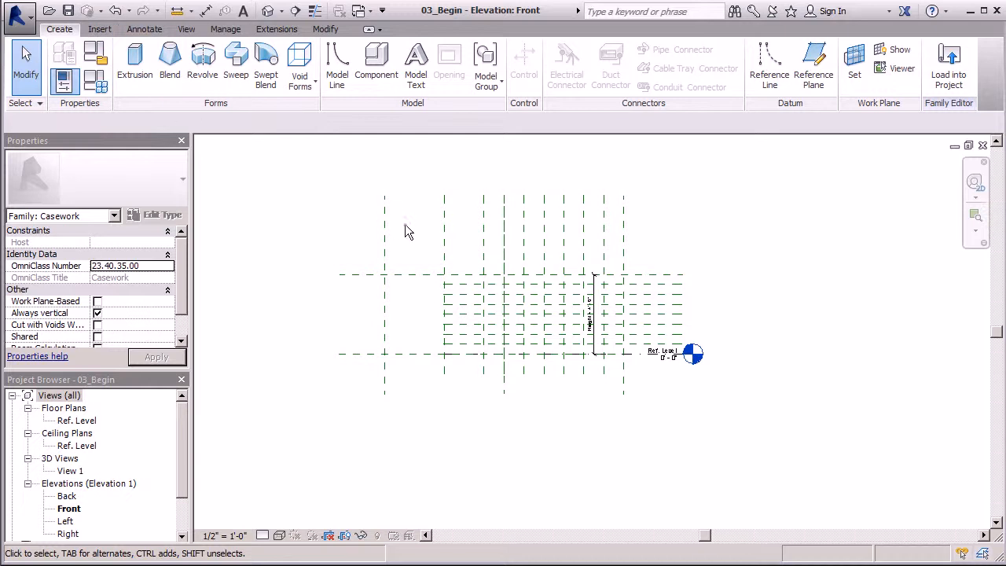
Step: Add an aligned dimension between the Left reference plane and the next vertical reference plane above the grid
left_click(385, 240)
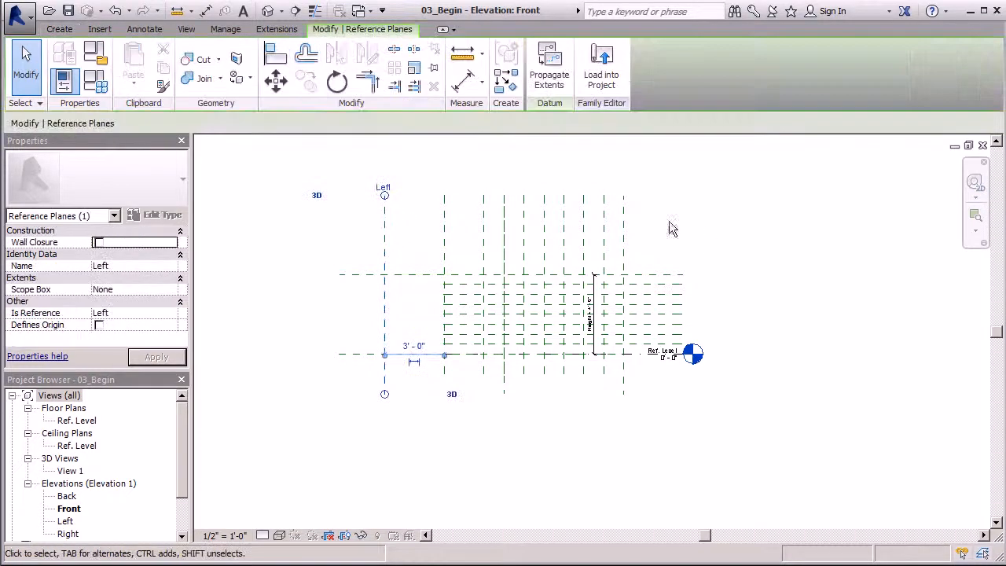
left_click(463, 80)
scroll(417, 269, "up", 4)
left_click(330, 234)
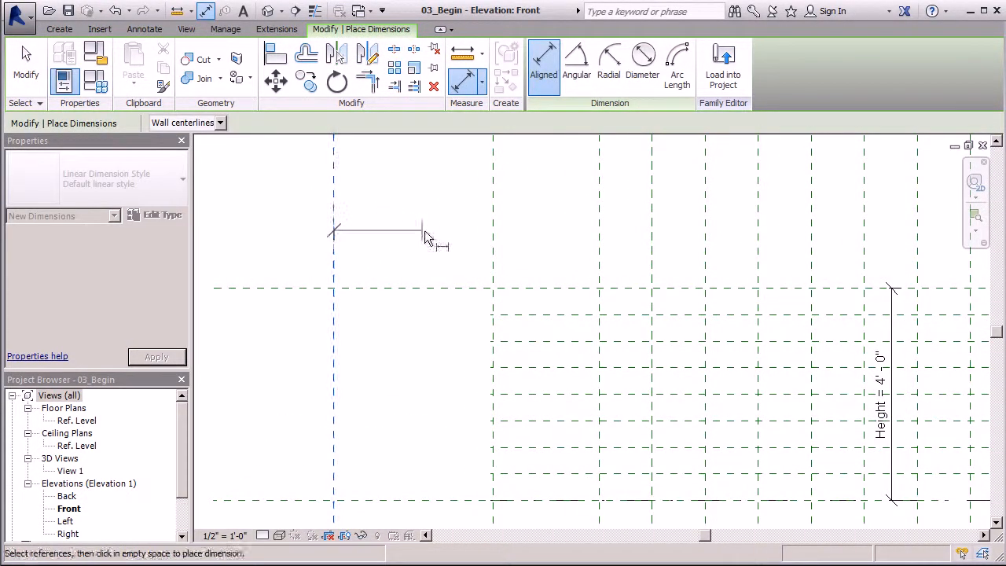
left_click(492, 233)
left_click(390, 236)
Step: Add an aligned dimension between the second and third vertical reference planes, in line with the first dimension
scroll(303, 288, "down", 4)
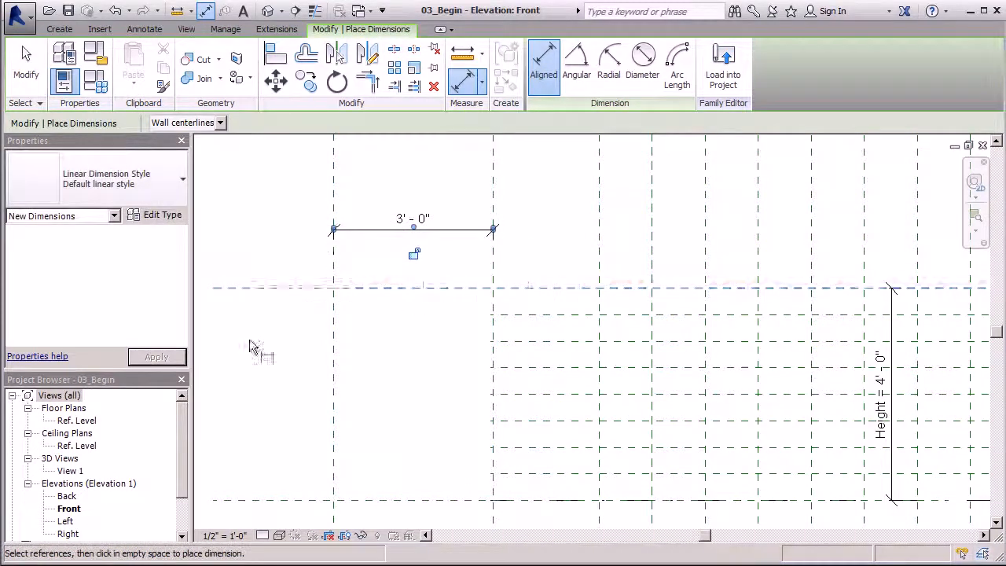
left_click(369, 264)
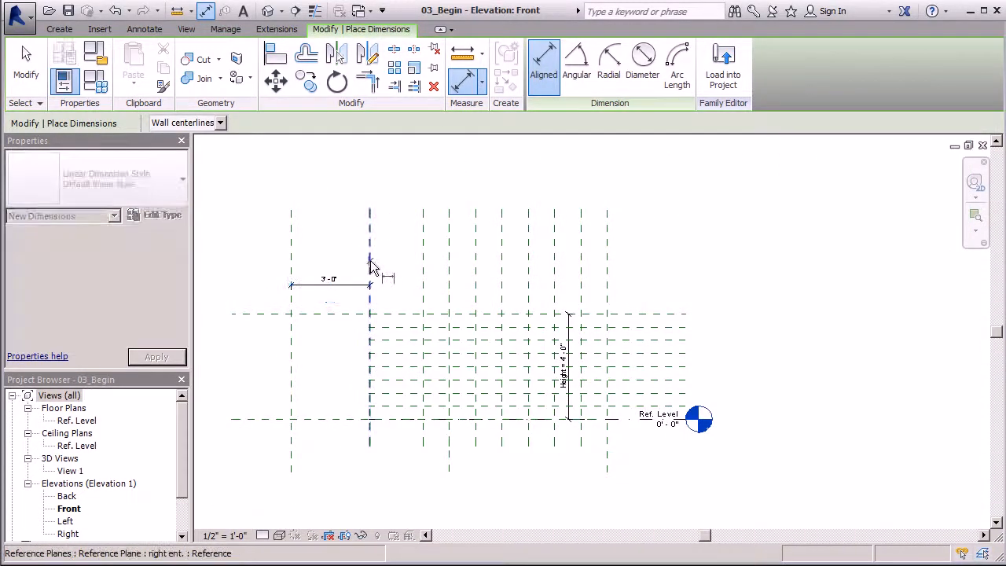
left_click(424, 275)
left_click(419, 291)
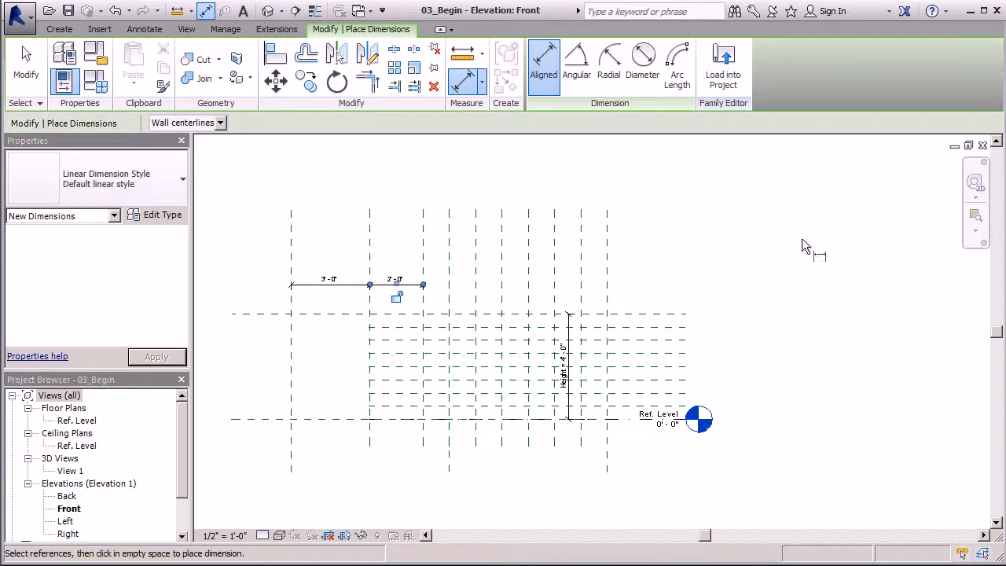
left_click(26, 61)
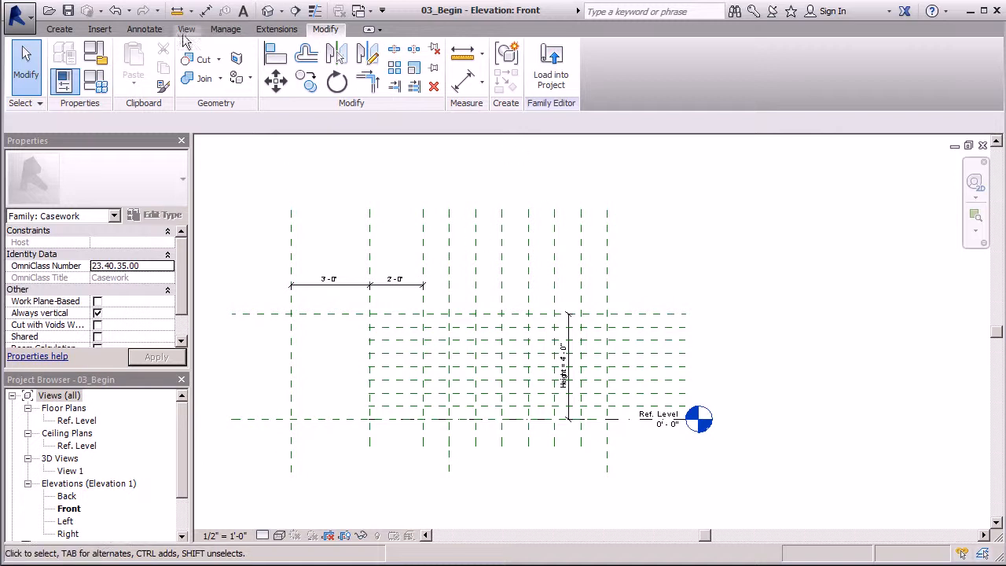
Step: Create a 1' 5" deep rectangular extrusion between the first two vertical planes, from the top plane to Ref. Level, and show it in 3D
left_click(60, 29)
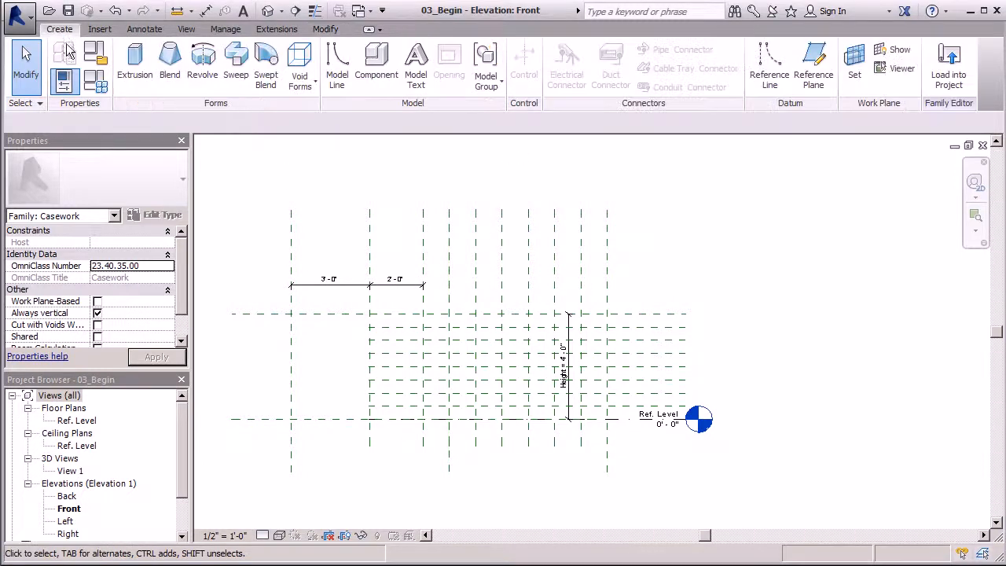
left_click(133, 63)
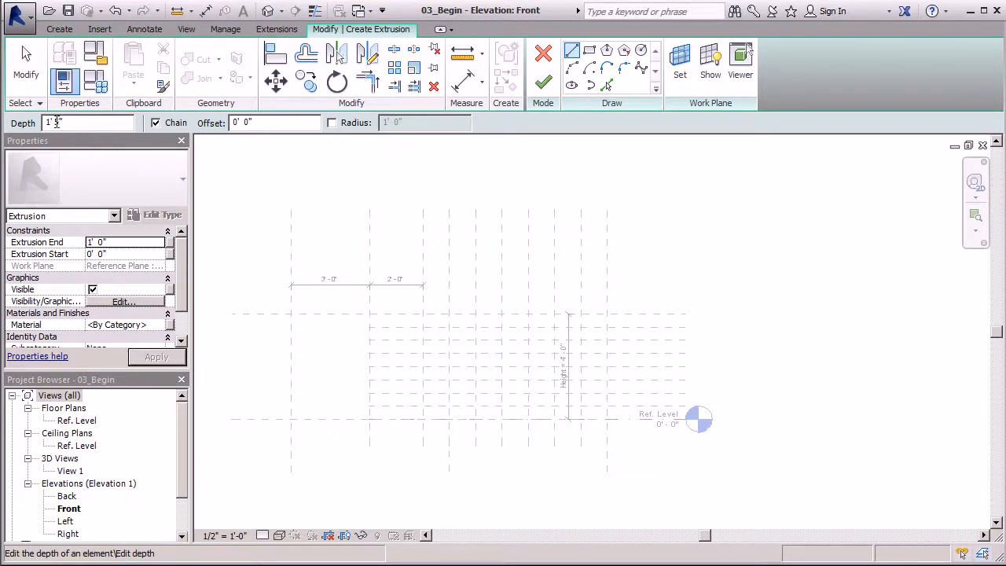
key("Return")
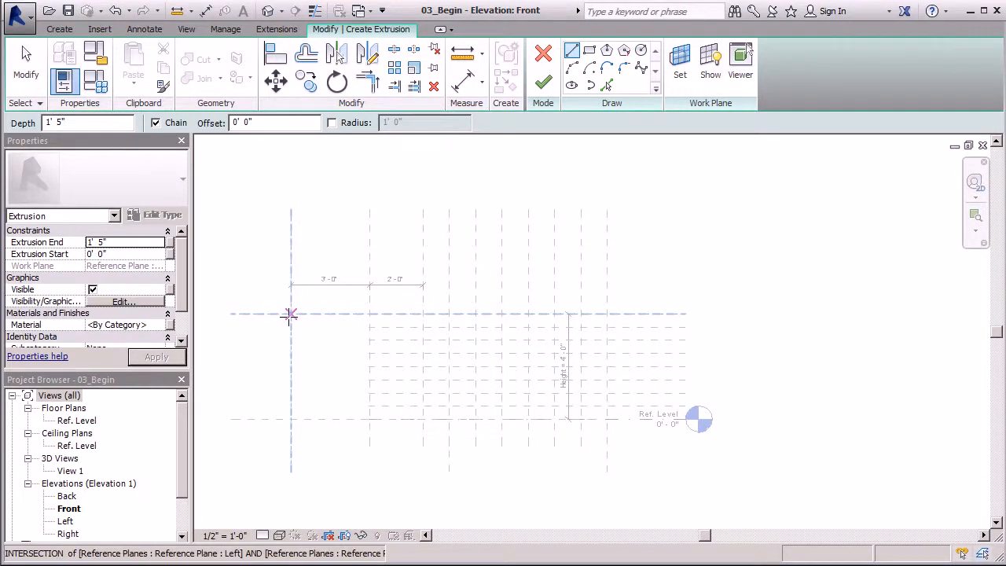
left_click(588, 52)
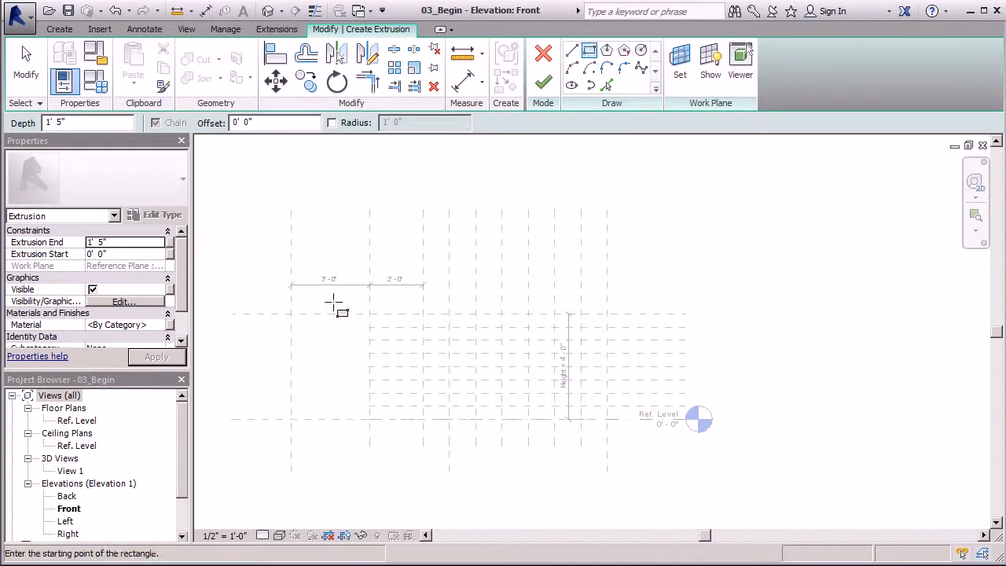
left_click(291, 313)
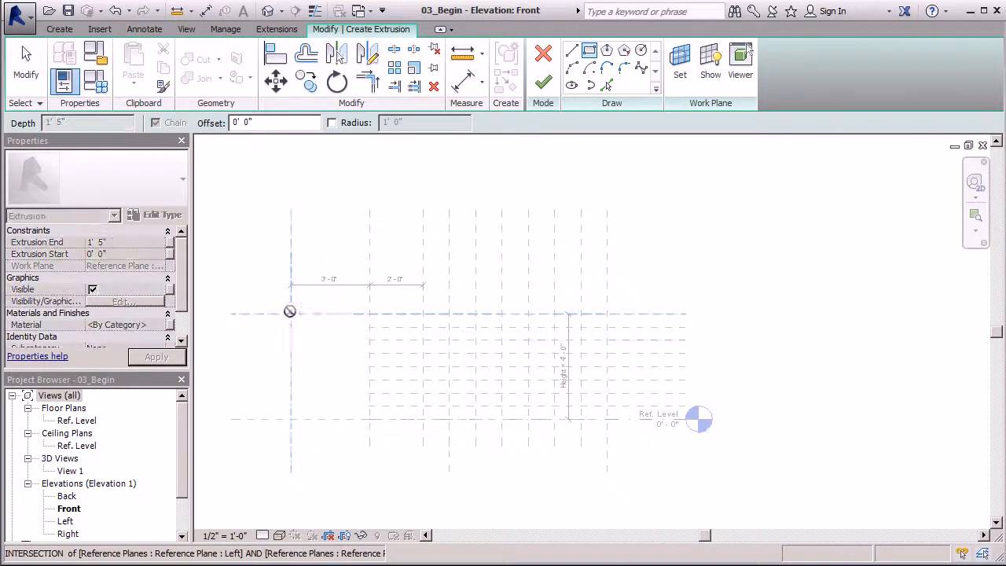
left_click(369, 419)
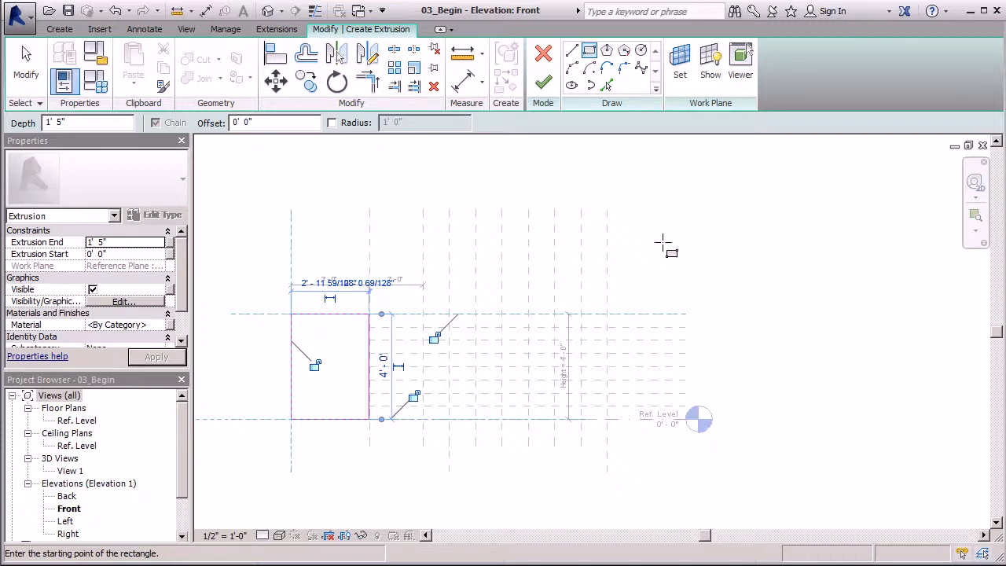
left_click(543, 82)
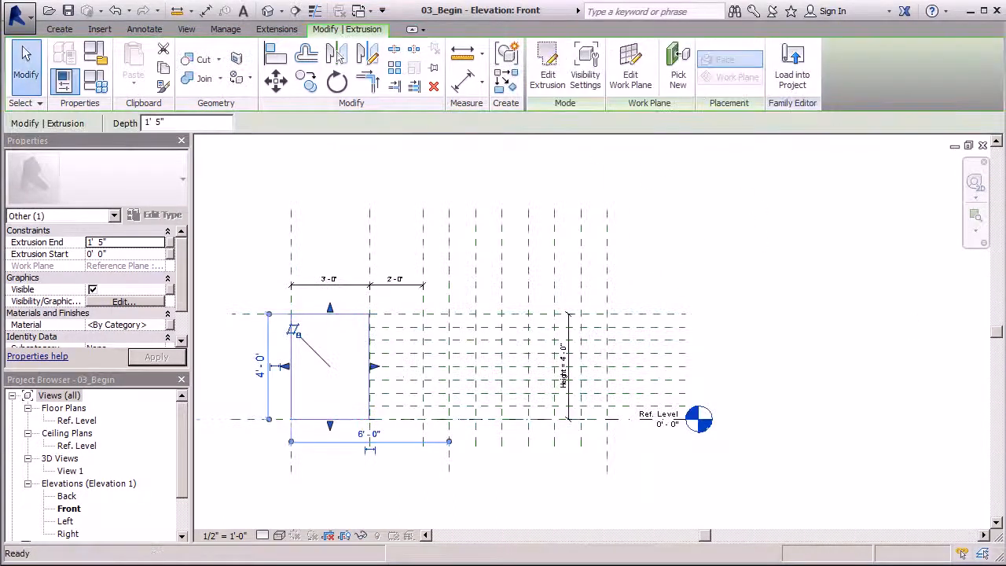
left_click(268, 11)
scroll(250, 375, "down", 2)
scroll(399, 391, "down", 1)
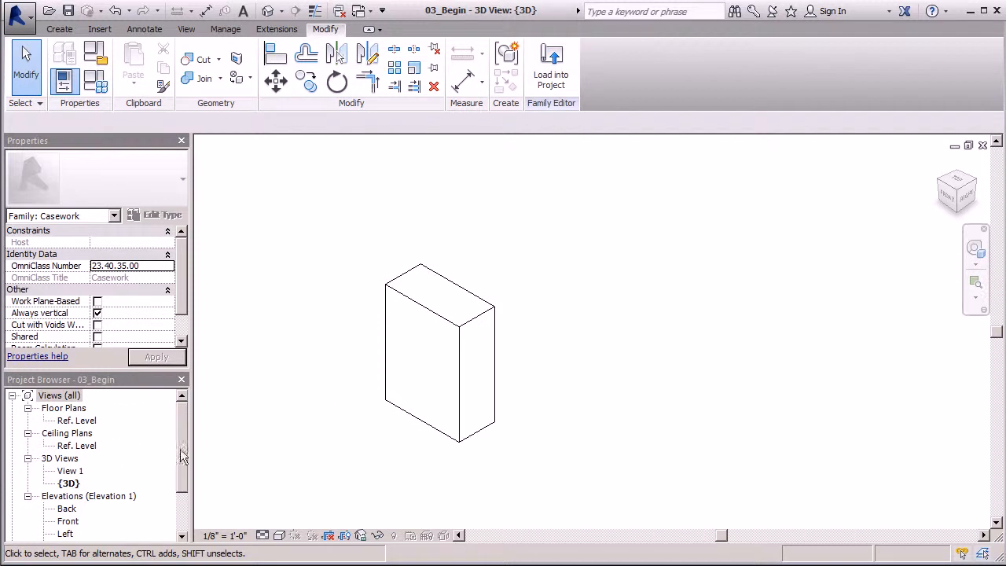
Step: In the Ref. Level floor plan, stretch the extrusion's front face back to the rear reference plane, giving a depth of -1' 6"
double_click(76, 420)
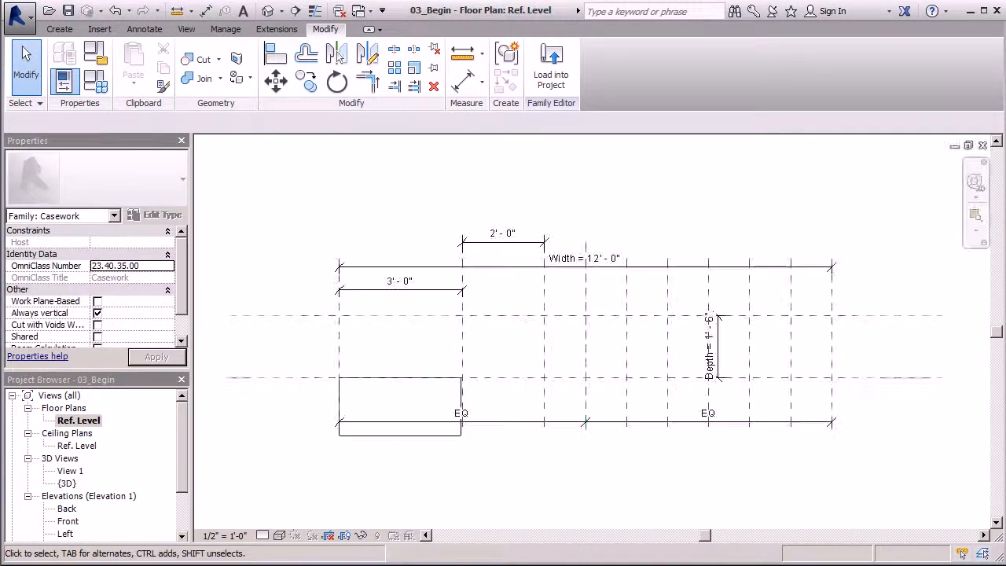
left_click(372, 434)
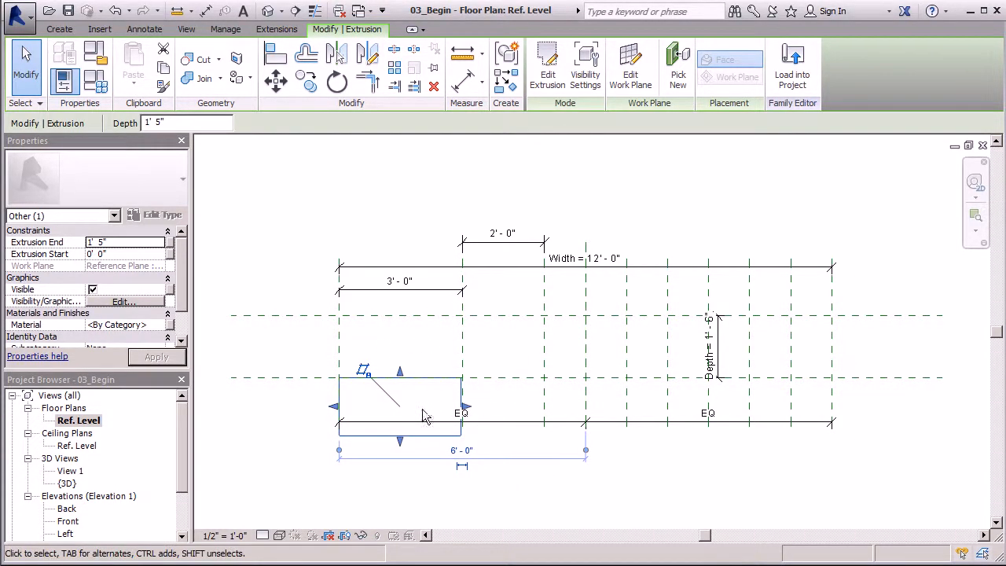
left_click_drag(402, 442, 413, 318)
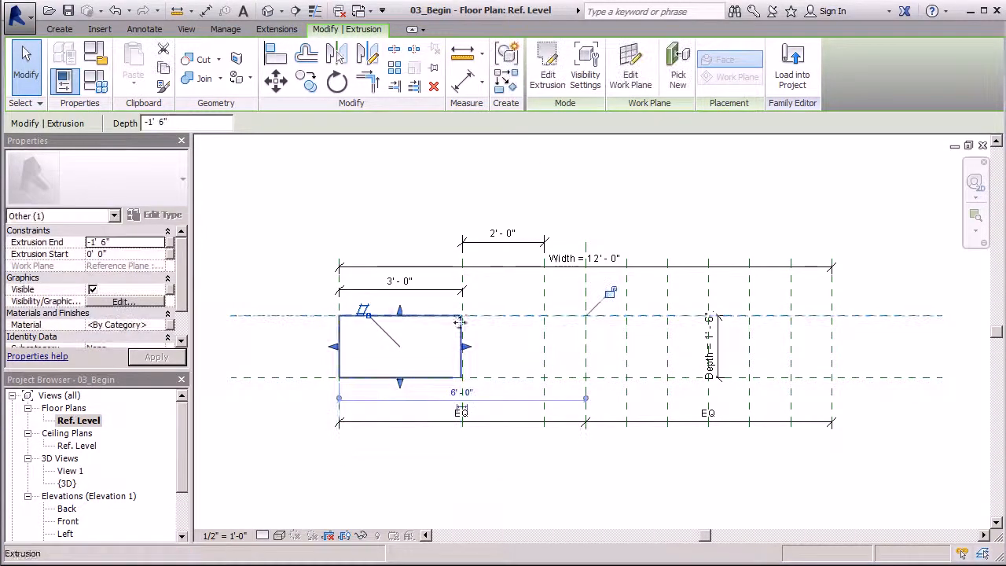
left_click(396, 477)
Step: Pull the extrusion's rear face slightly forward off the rear reference plane, to a depth of about -1' 4 5/8"
left_click(414, 315)
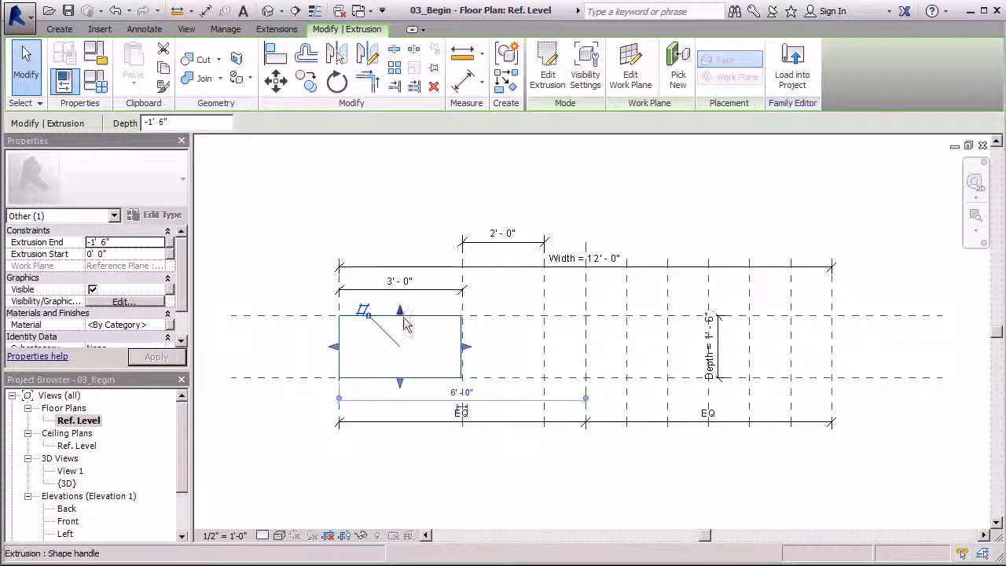
scroll(414, 315, "up", 2)
left_click_drag(401, 314, 400, 323)
scroll(388, 319, "down", 2)
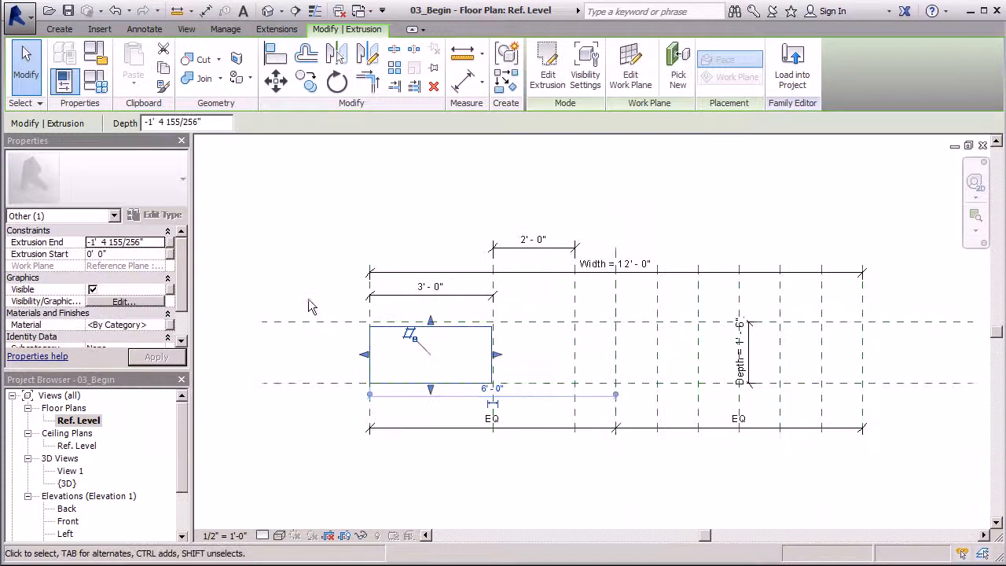
left_click(310, 218)
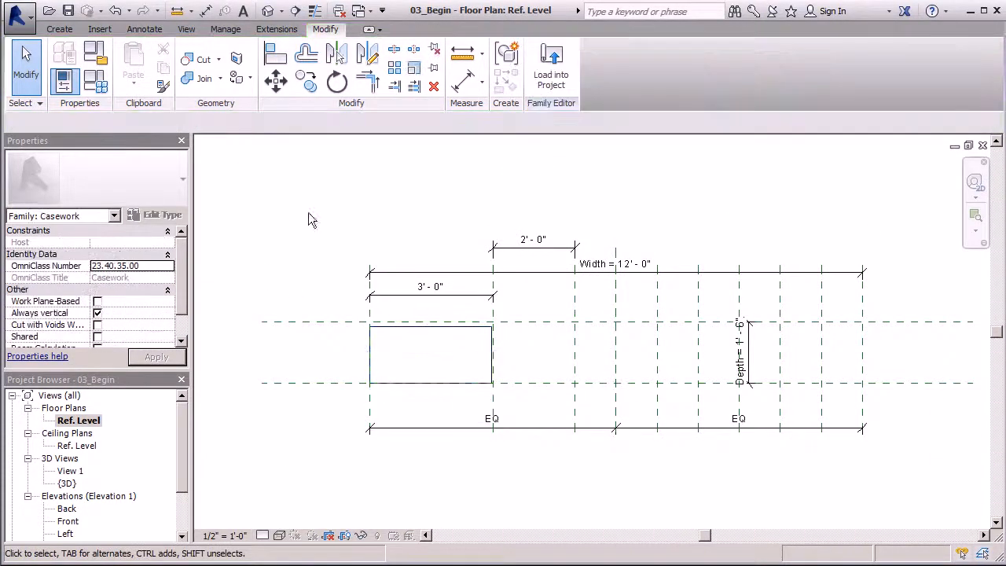
Step: Create a reference plane offset 1" from the rear reference plane, on the side facing the extrusion
left_click(68, 31)
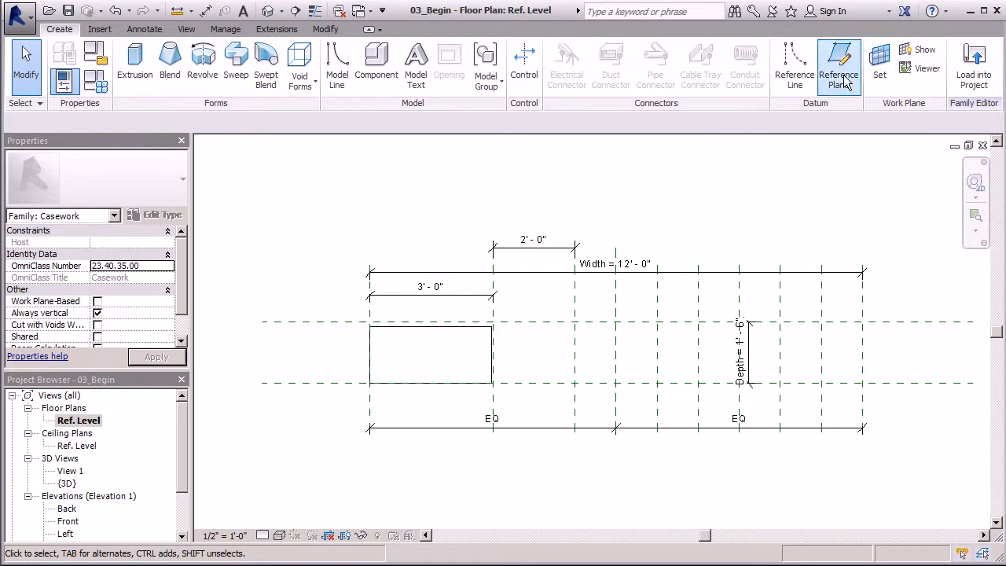
left_click(848, 79)
left_click(558, 52)
left_click(221, 122)
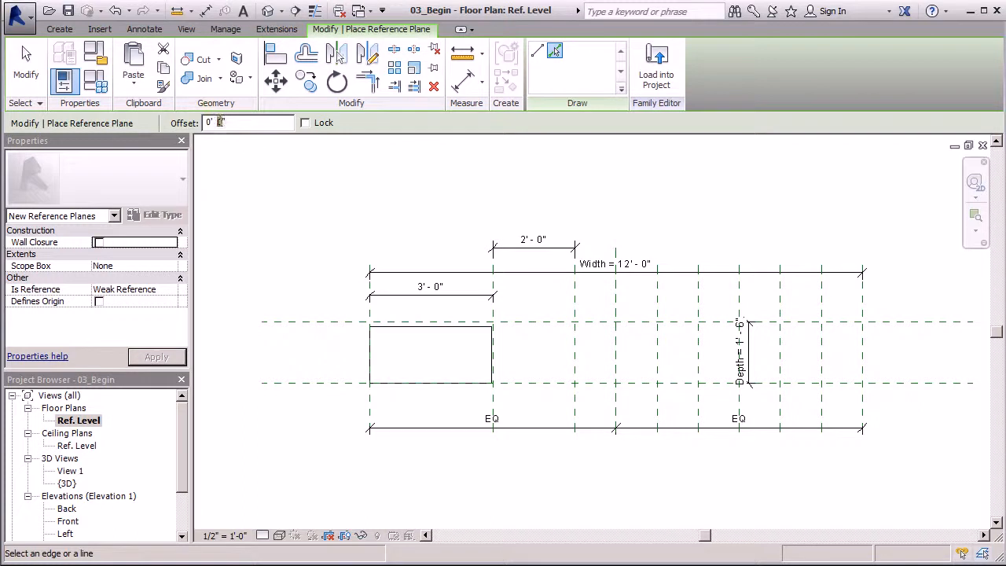
type("1")
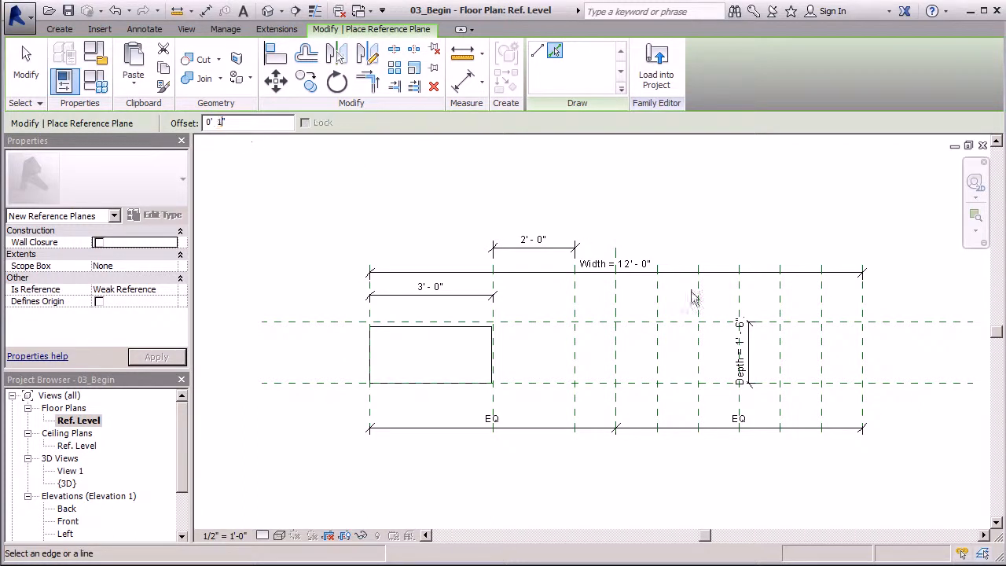
left_click(885, 323)
left_click(26, 63)
Step: Stretch the extrusion's rear face to the new offset reference plane and show the model in 3D
scroll(345, 301, "up", 2)
scroll(345, 301, "up", 1)
left_click(394, 351)
scroll(465, 348, "up", 5)
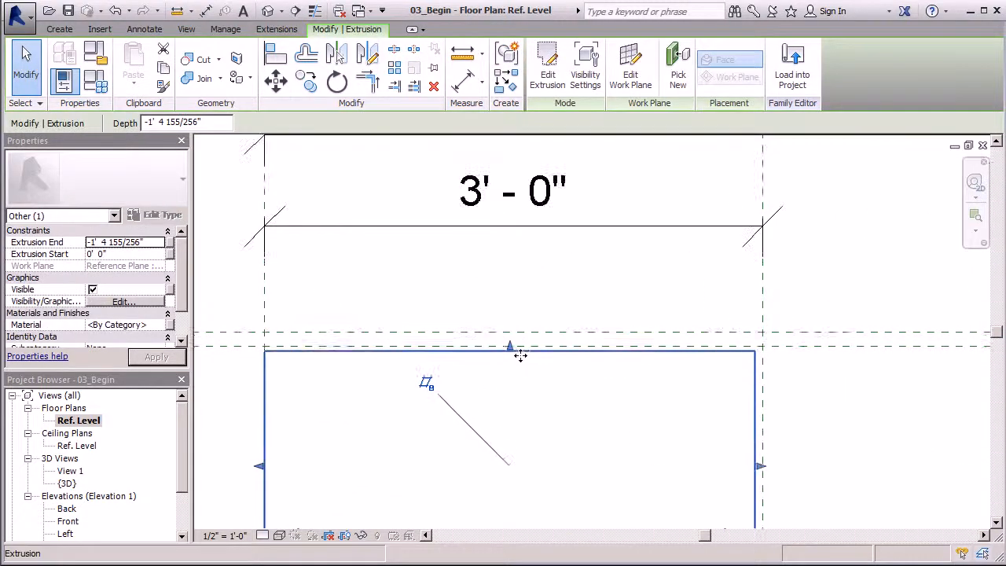
left_click_drag(510, 346, 511, 343)
left_click(479, 311)
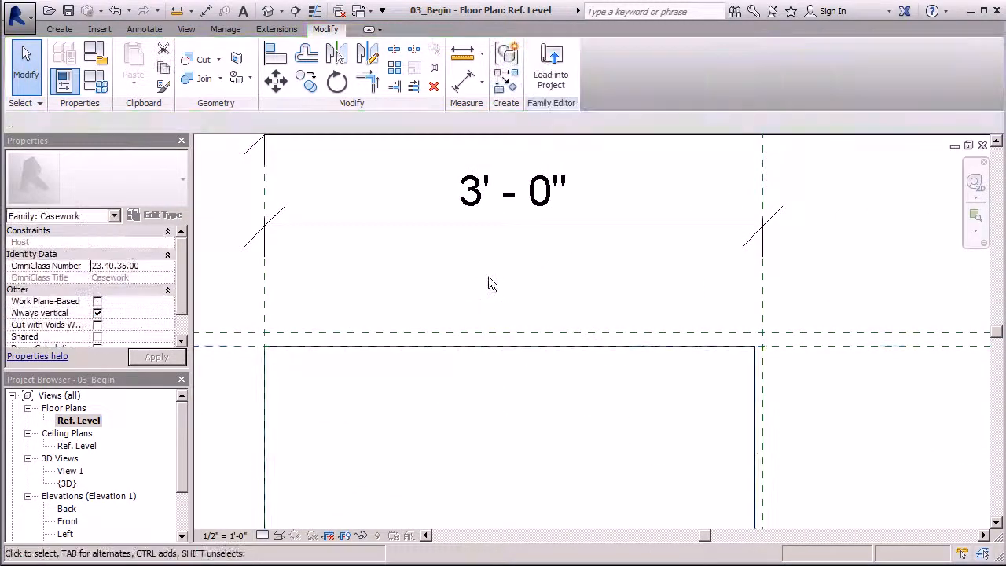
scroll(321, 324, "down", 5)
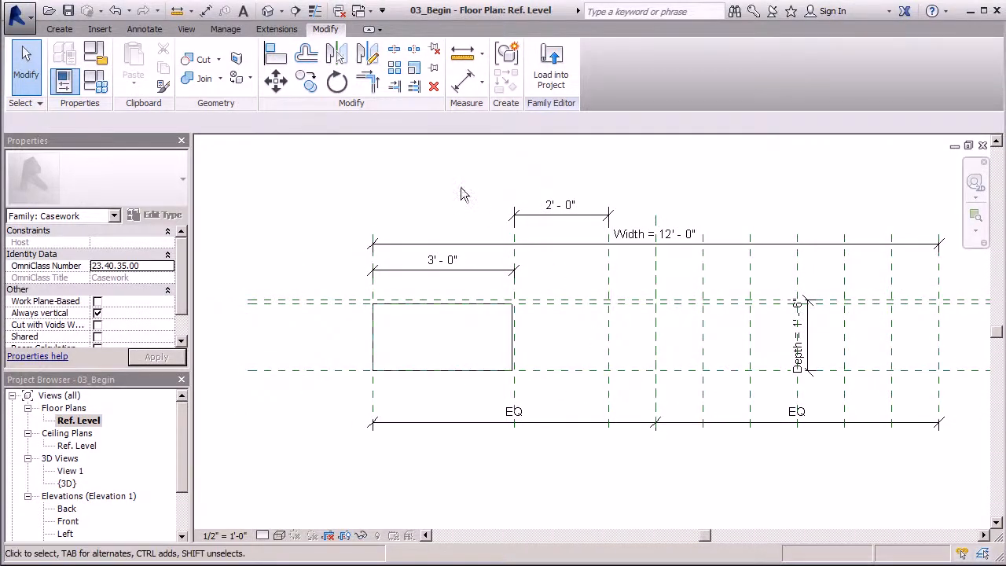
left_click(268, 11)
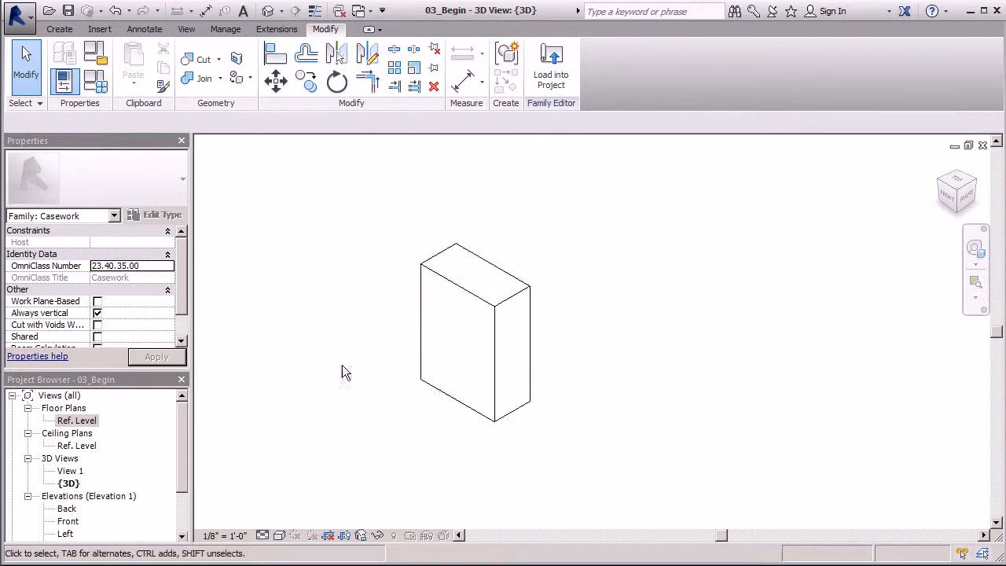
Step: In the Front elevation, create a 1' 5" deep rectangular extrusion between the second and third vertical planes, from the top plane to the lowest shelf plane
left_click_drag(183, 420, 182, 460)
double_click(69, 459)
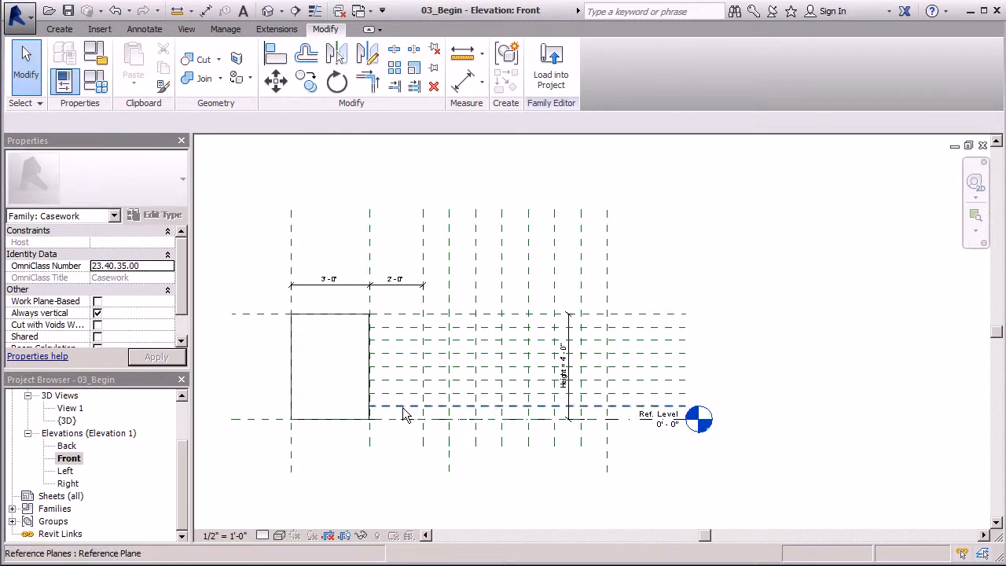
left_click(59, 29)
left_click(135, 62)
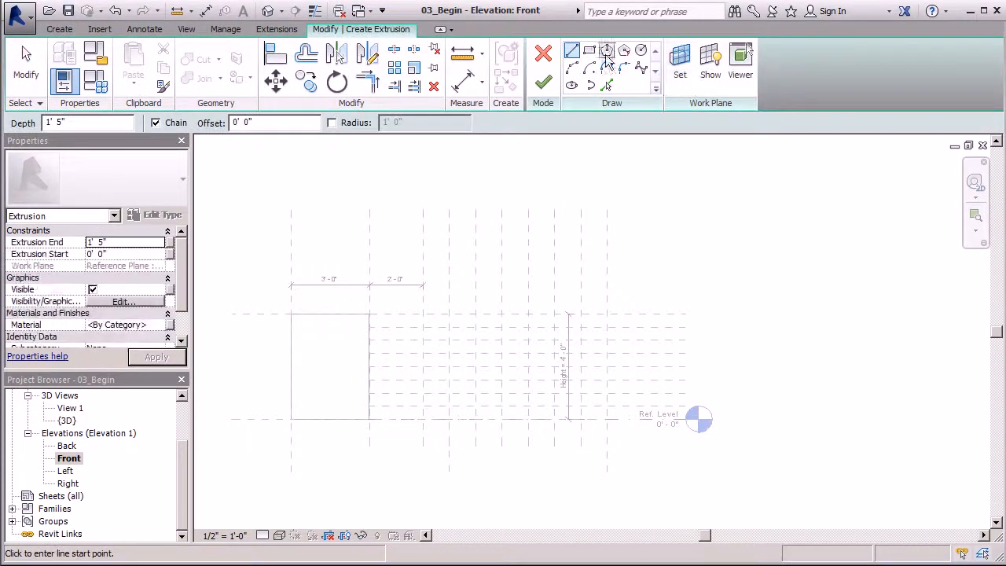
left_click(588, 50)
left_click(369, 314)
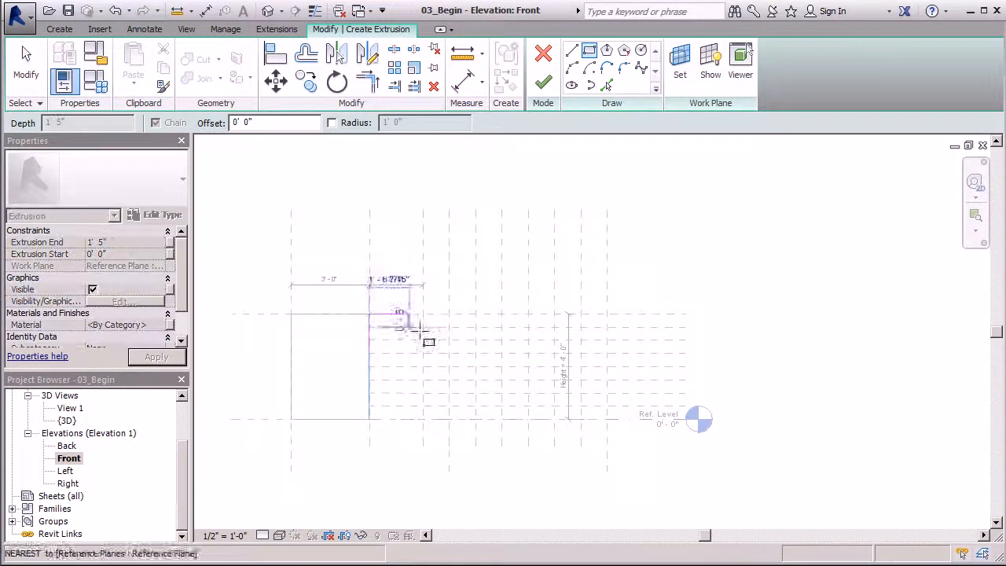
left_click(423, 417)
left_click(543, 82)
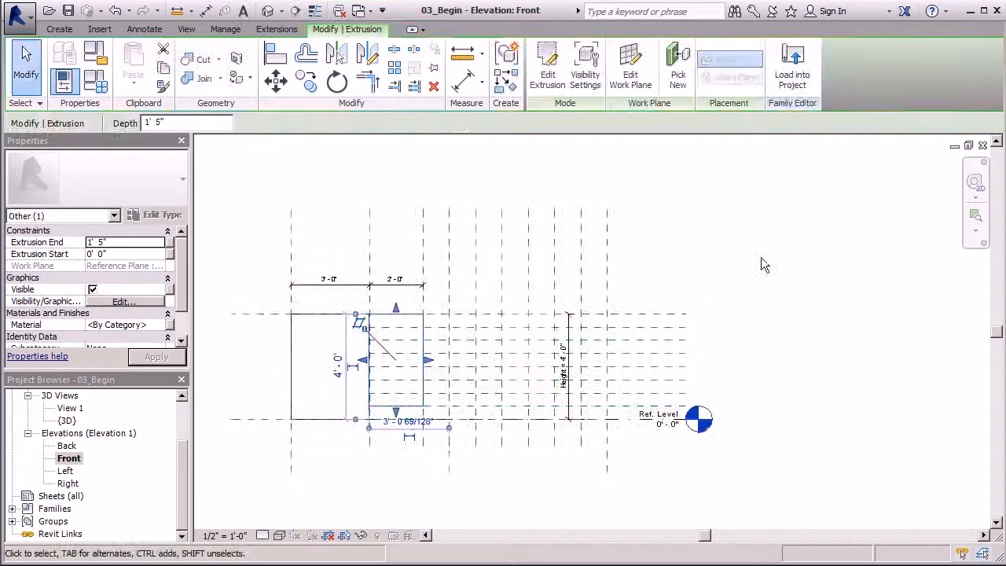
Step: In the Ref. Level floor plan, stretch the second extrusion's front face back to the offset rear plane and show the model in 3D
left_click(269, 10)
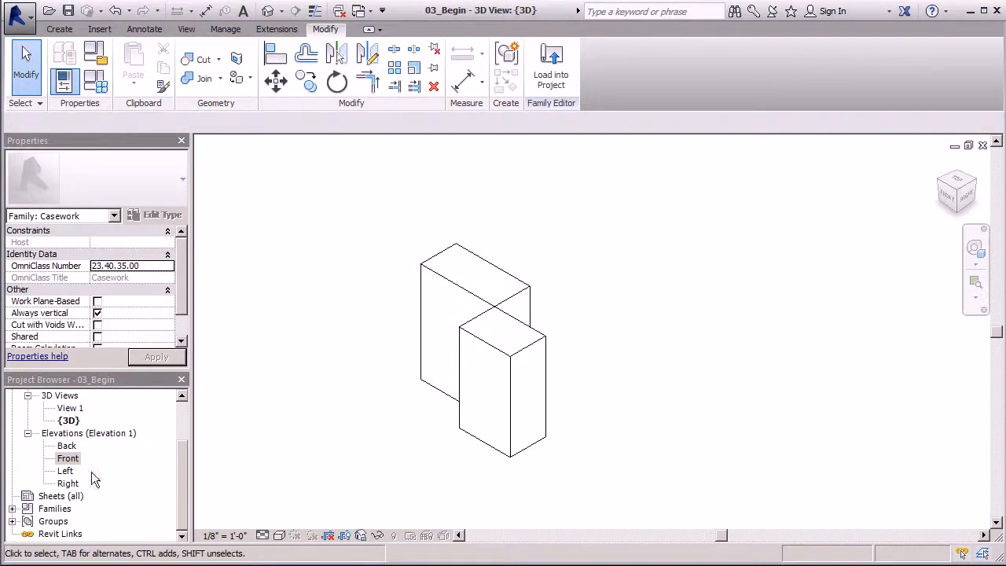
scroll(174, 483, "up", 3)
double_click(89, 421)
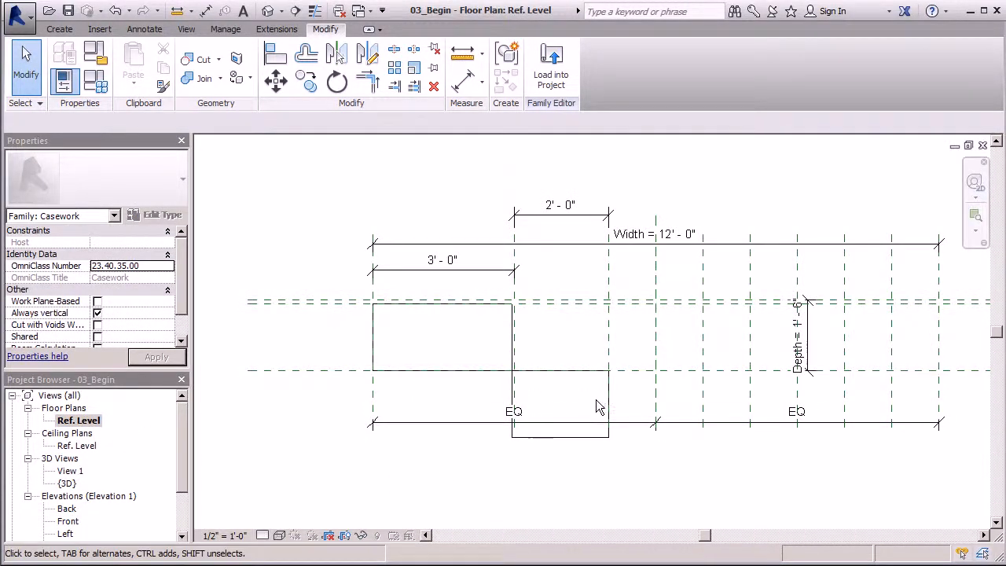
left_click(562, 437)
left_click_drag(562, 437, 553, 307)
left_click(246, 160)
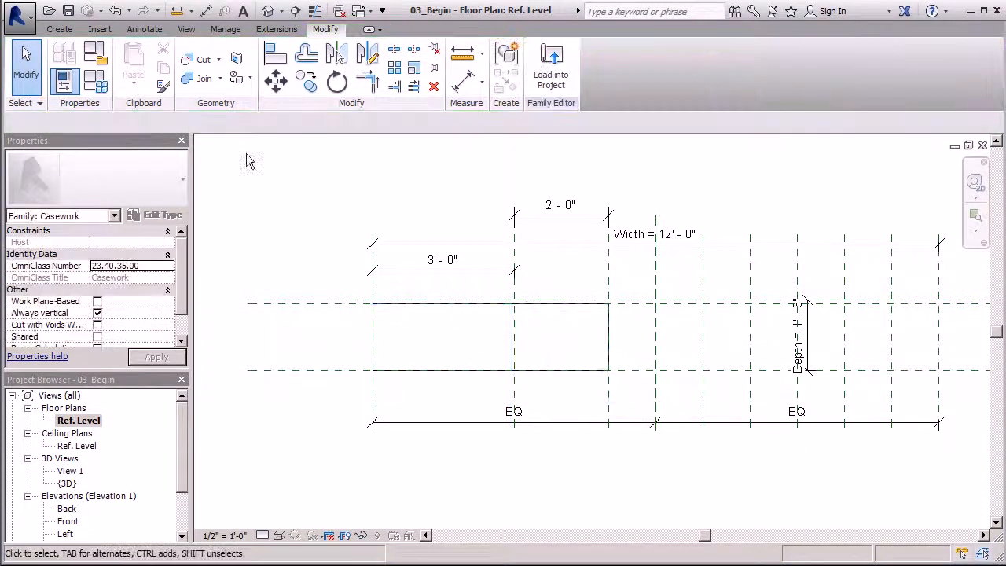
left_click(268, 12)
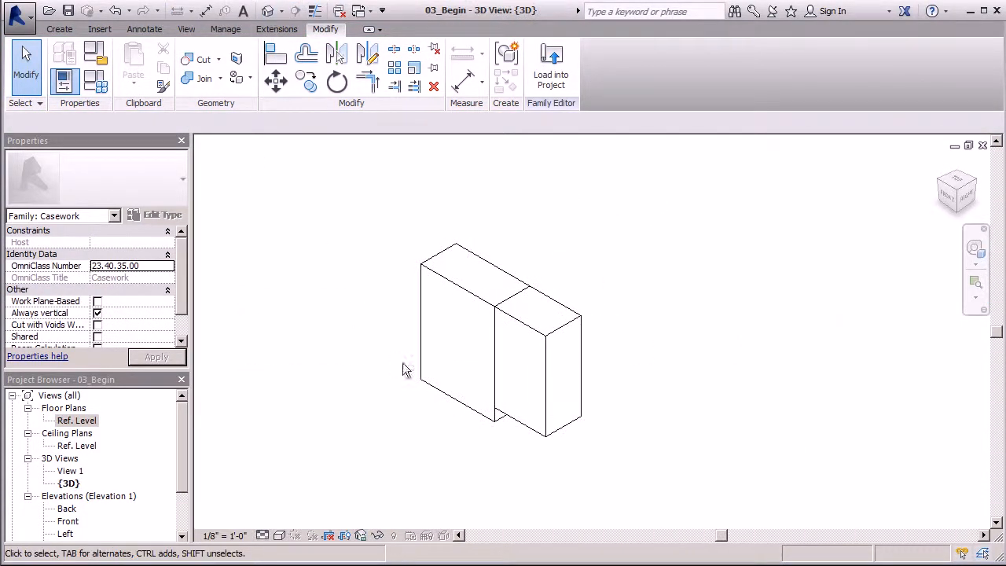
Step: In the Front elevation, create a 1' 5" deep rectangular extrusion 1' wide and 6" high from the third vertical plane, 6" below the top plane
scroll(175, 437, "down", 1)
double_click(68, 483)
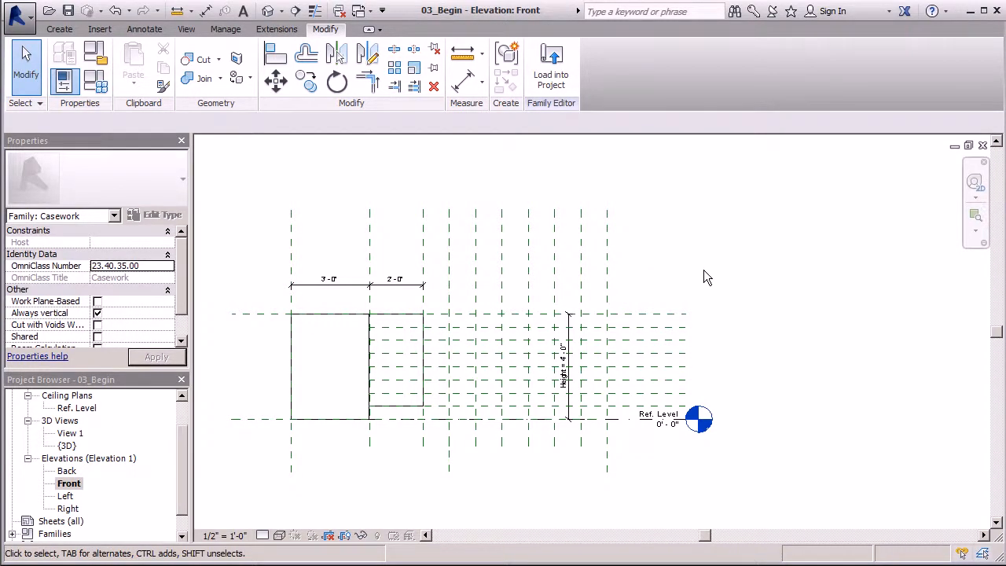
scroll(471, 326, "up", 3)
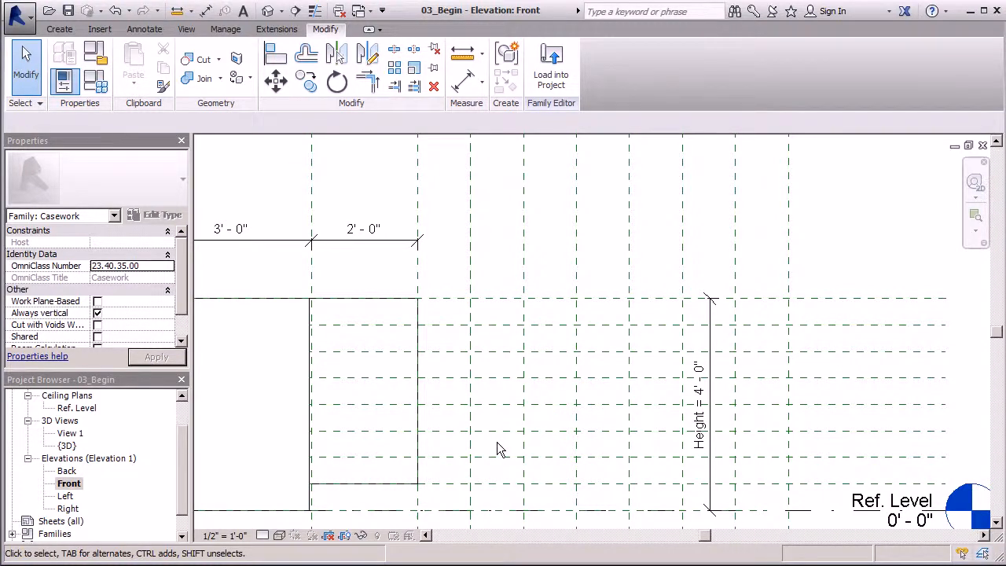
scroll(501, 338, "down", 1)
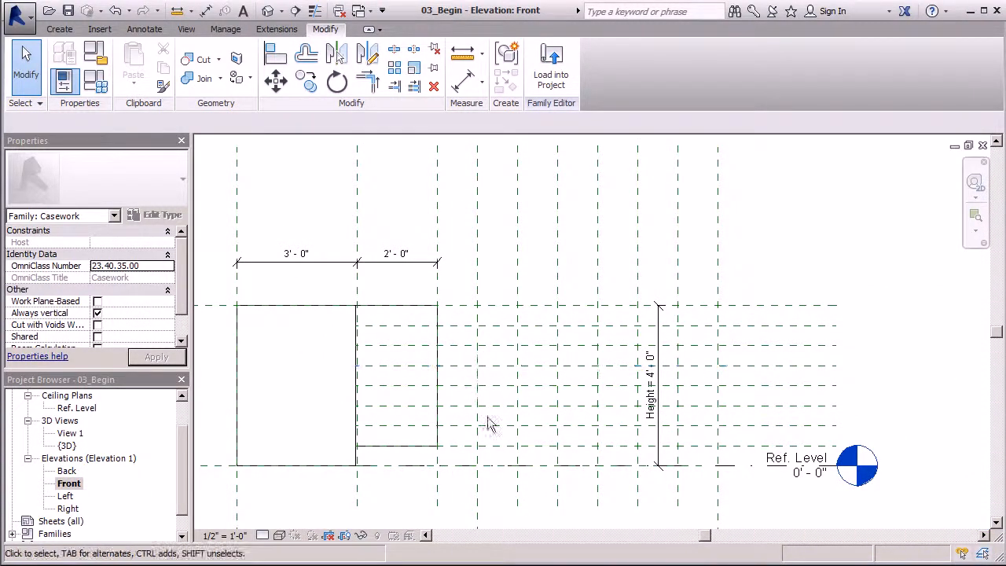
scroll(465, 418, "down", 1)
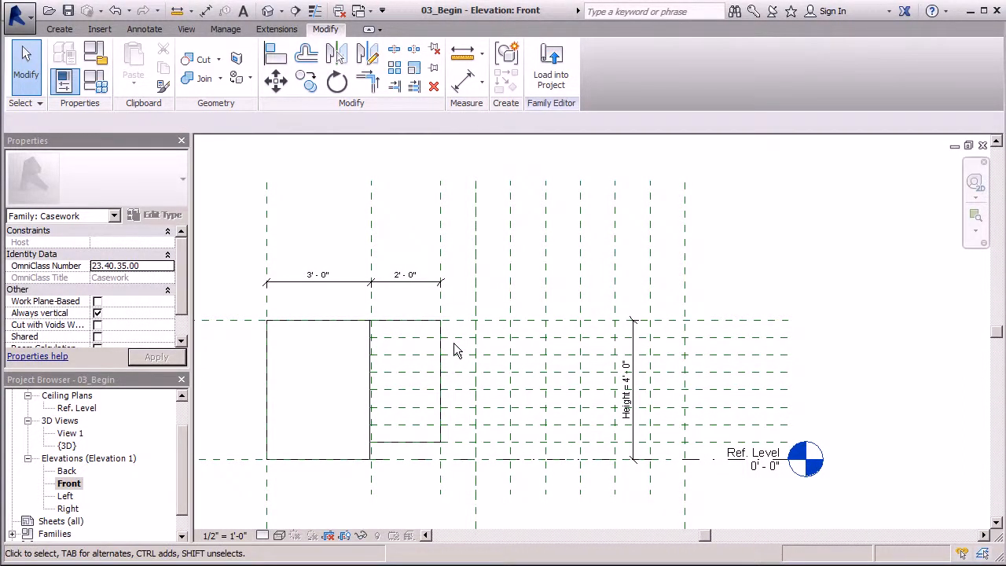
left_click(59, 29)
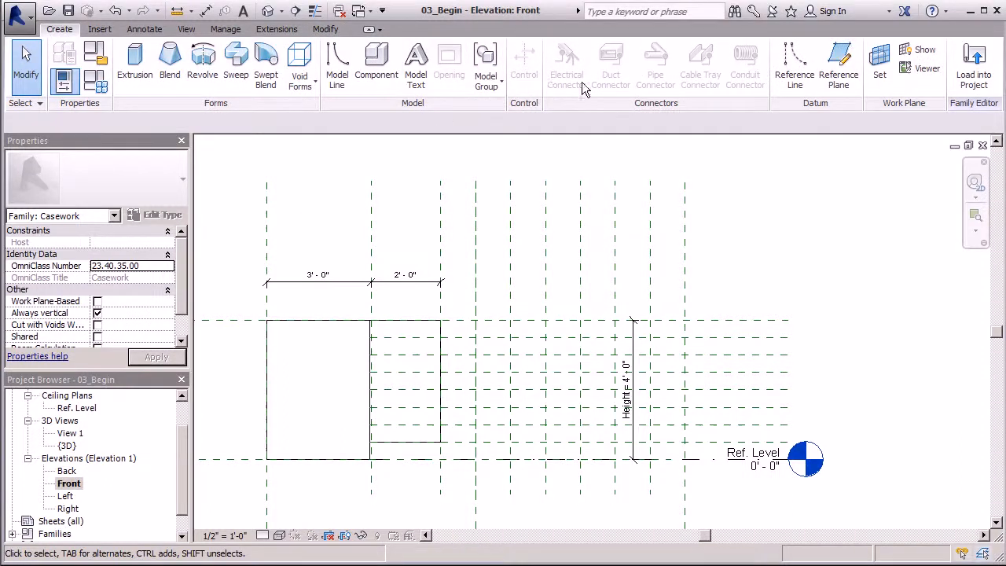
left_click(590, 51)
scroll(453, 352, "up", 2)
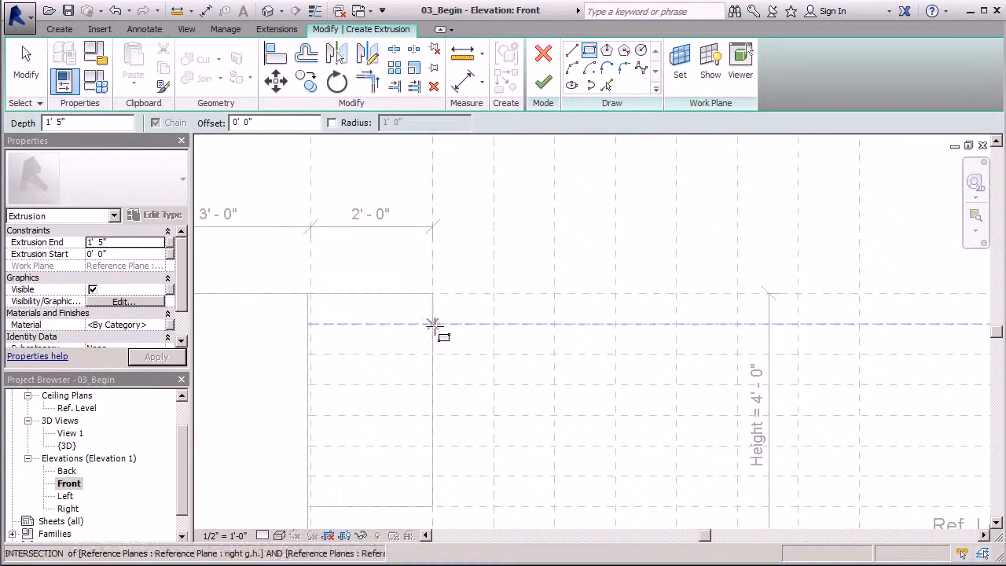
left_click(433, 324)
left_click(493, 354)
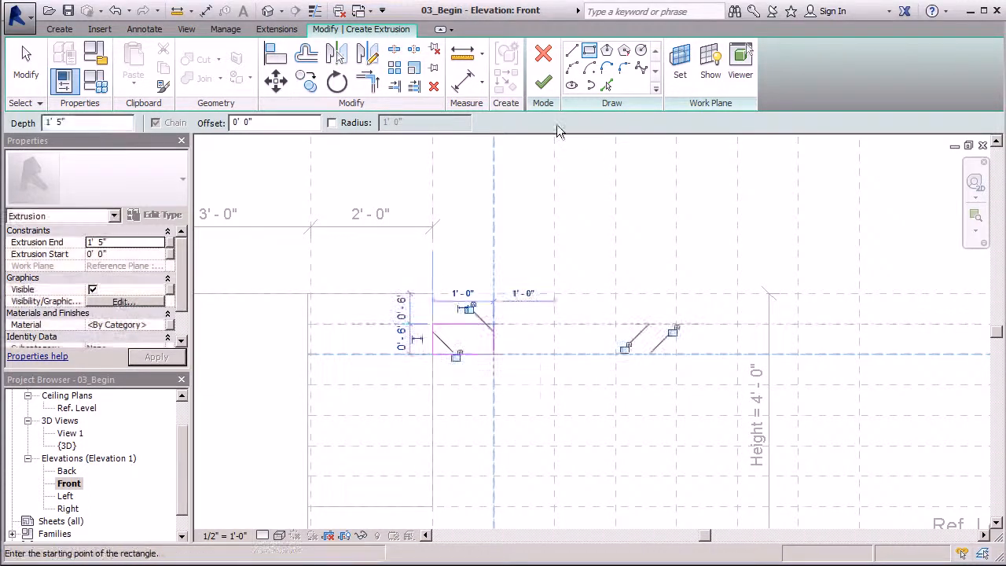
left_click(543, 80)
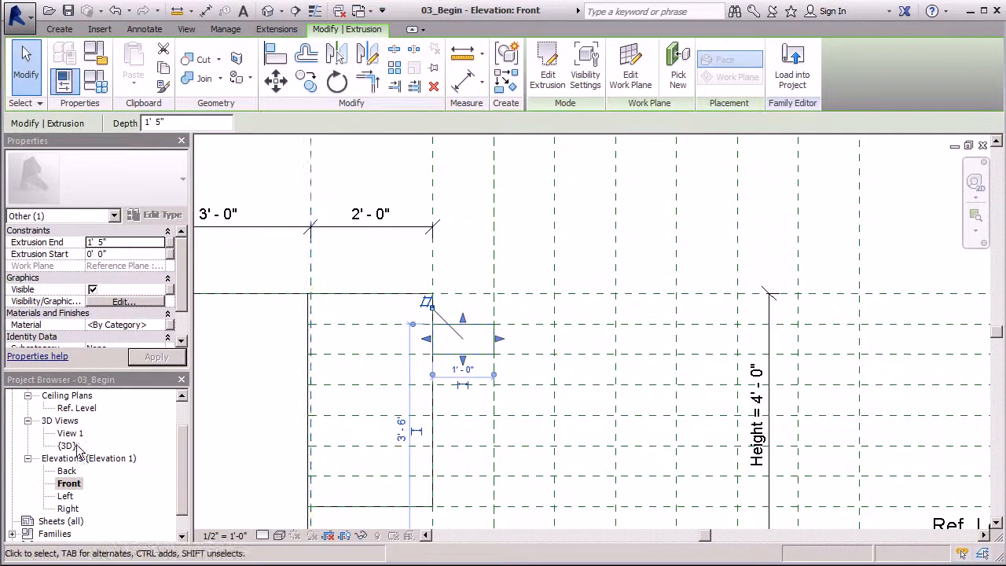
Step: In the Ref. Level floor plan, stretch the small extrusion's front face back to the offset rear plane
scroll(184, 458, "up", 3)
double_click(79, 420)
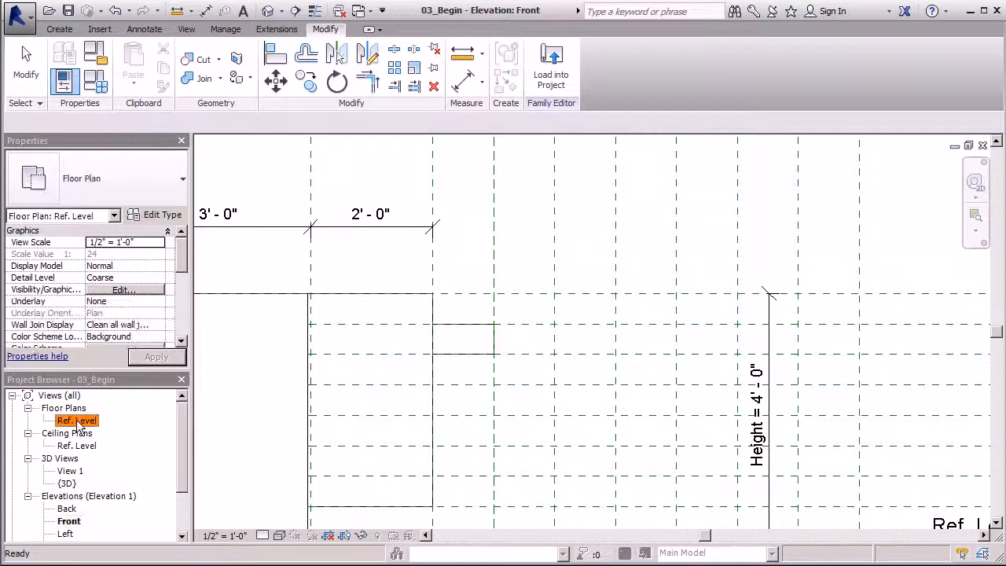
left_click_drag(638, 440, 641, 311)
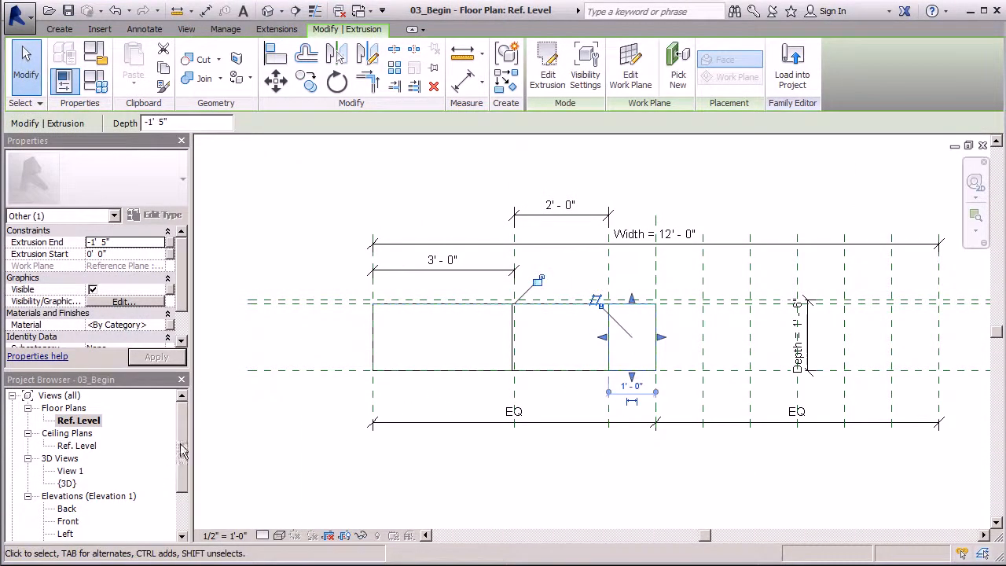
key("Escape")
Step: In the Front elevation, create a 2' by 2' extrusion 1' 5" deep between the third and fifth vertical planes, directly below the small extrusion
double_click(67, 523)
left_click(493, 340)
key("Escape")
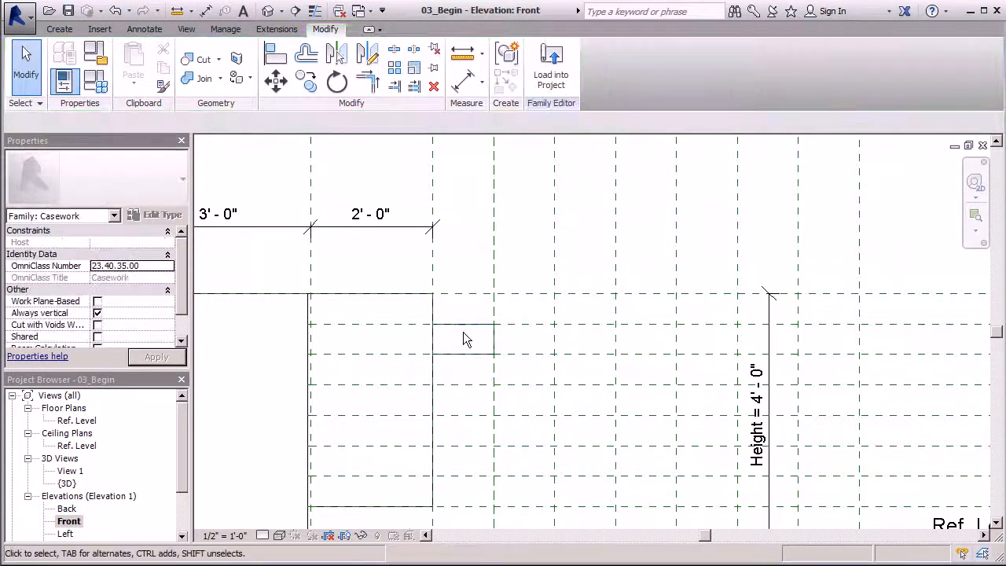
scroll(452, 275, "down", 2)
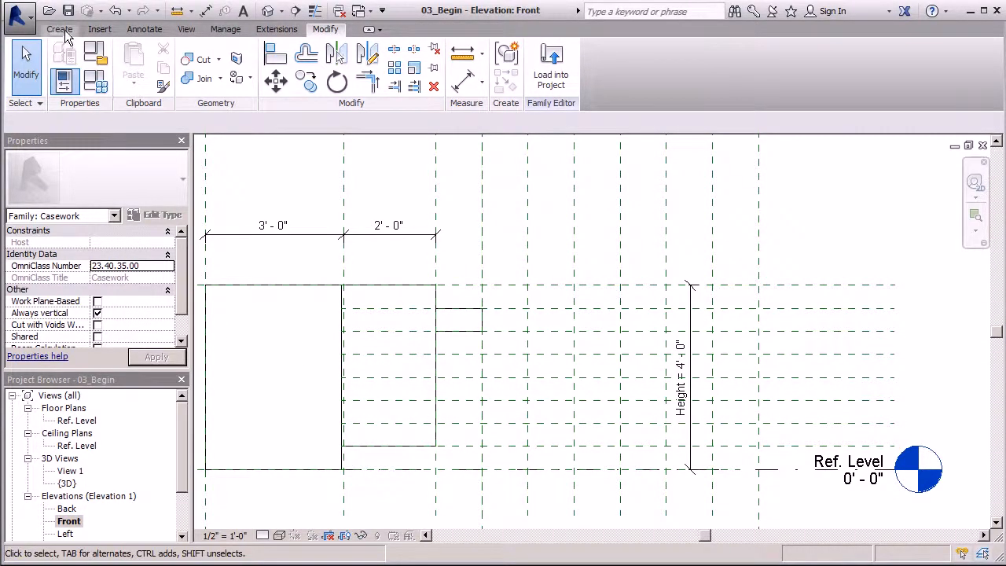
left_click(62, 31)
left_click(137, 63)
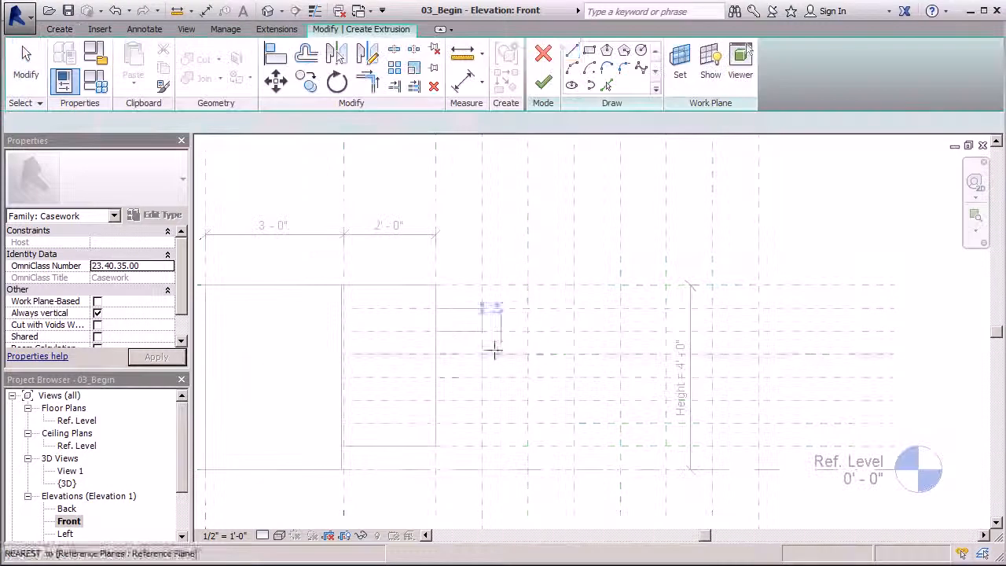
left_click(437, 330)
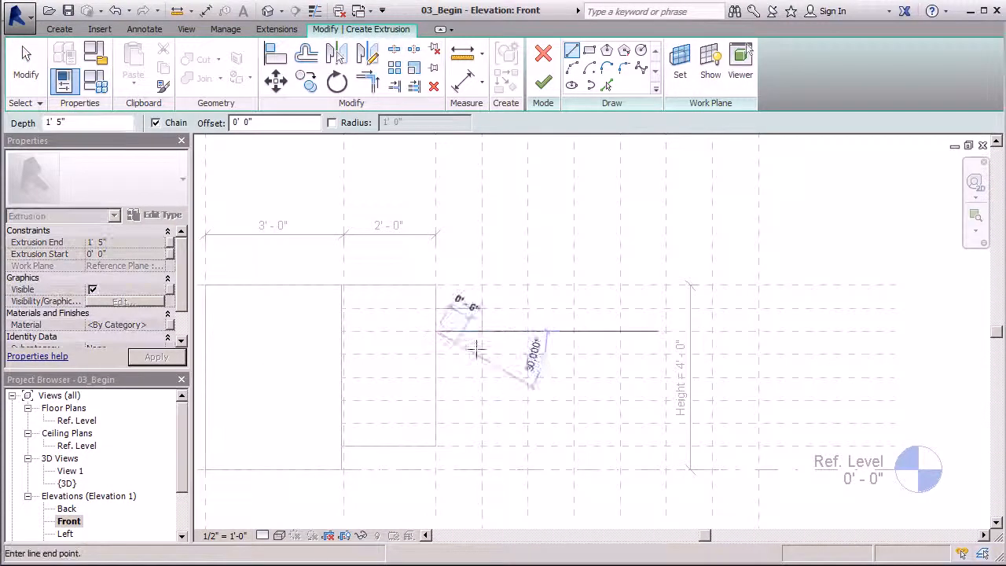
left_click(590, 51)
left_click(436, 330)
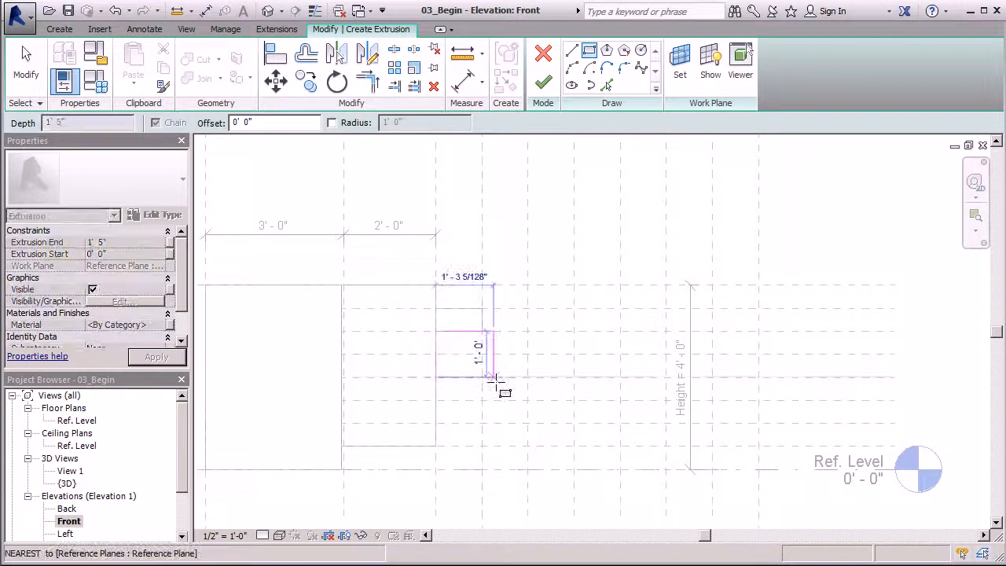
left_click(528, 423)
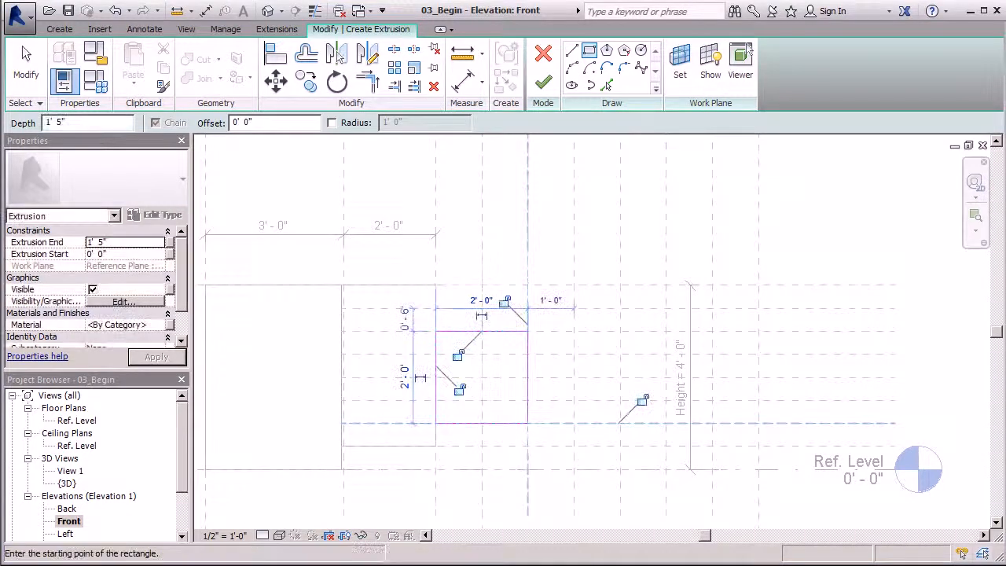
left_click(543, 82)
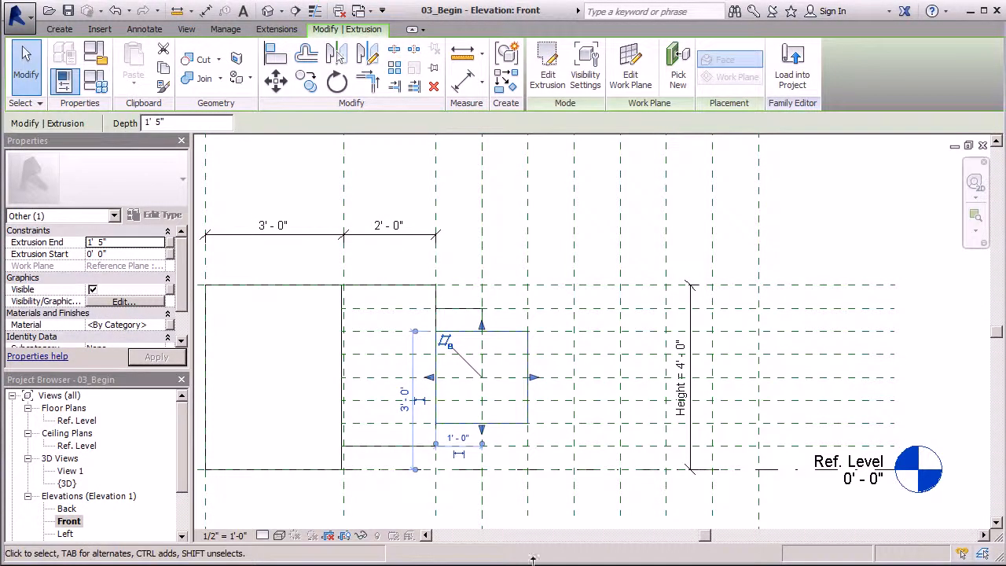
Step: Sketch a 1' by 6" extrusion rectangle between the fifth and sixth vertical planes, starting 6" below the 2' square's top edge
left_click(26, 66)
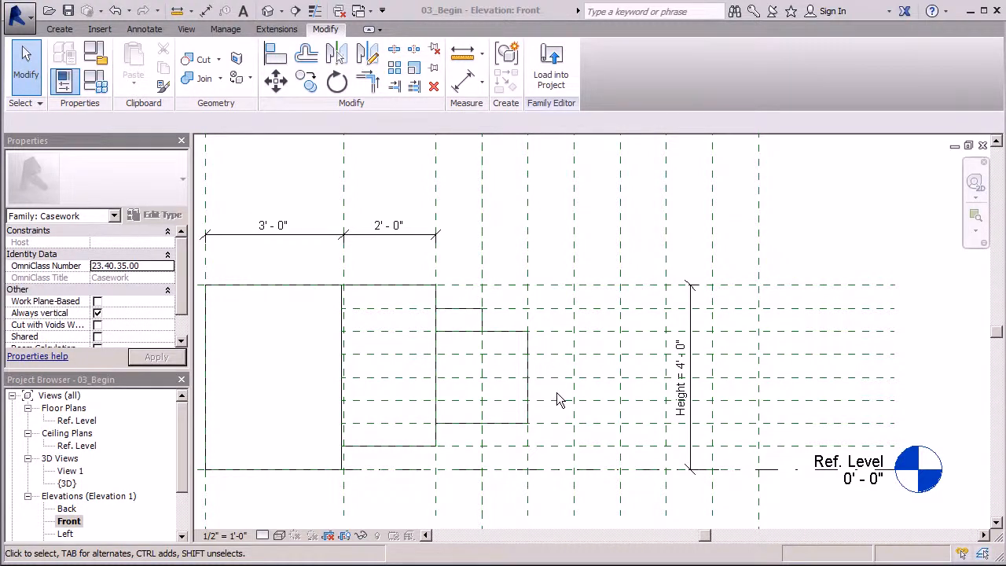
left_click(59, 29)
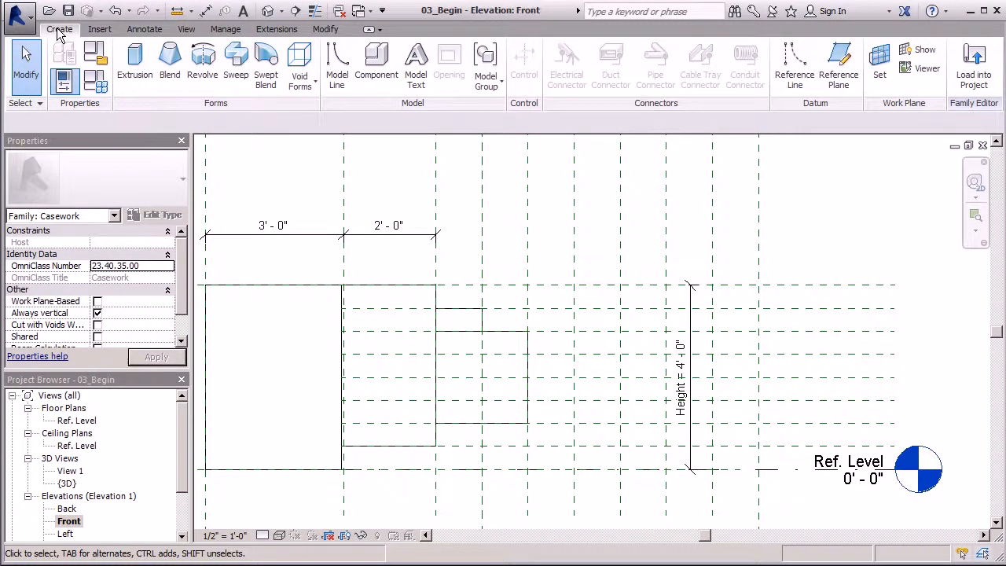
left_click(132, 63)
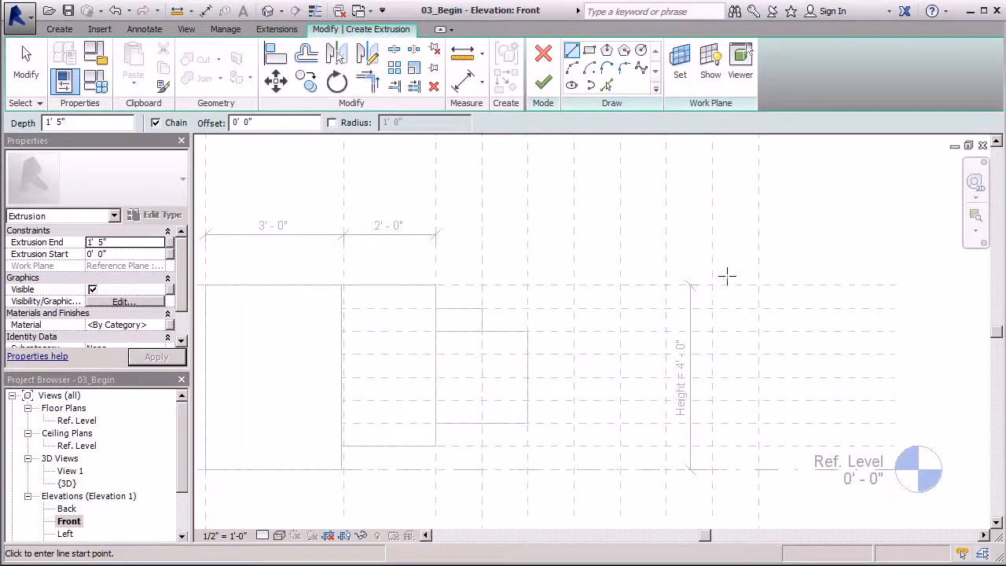
left_click(527, 355)
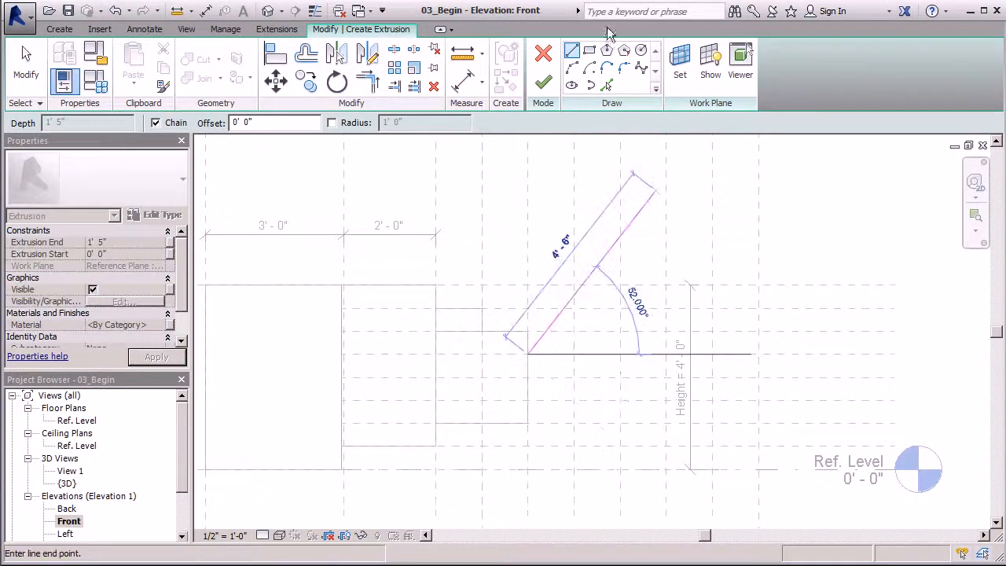
left_click(590, 51)
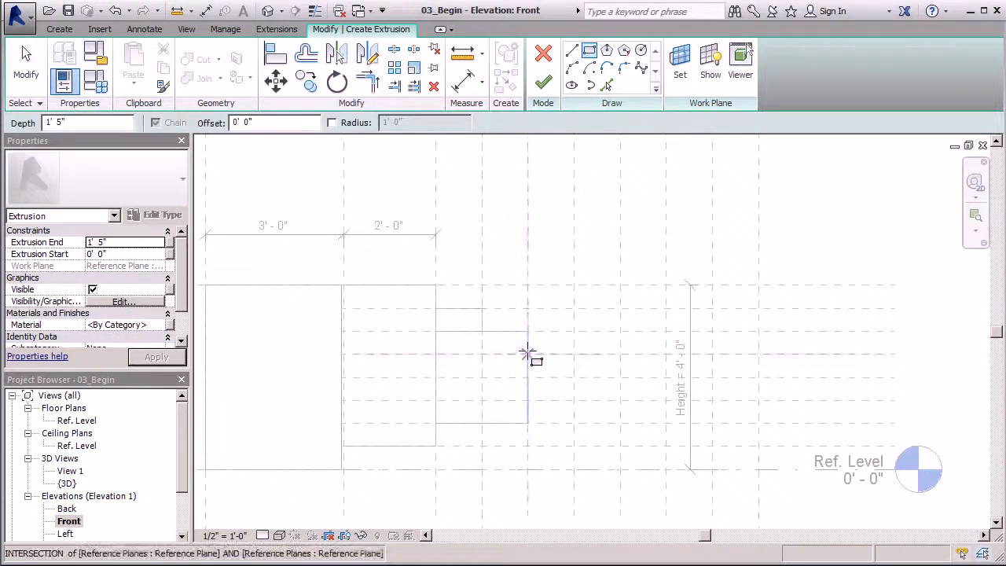
left_click(527, 355)
left_click(574, 378)
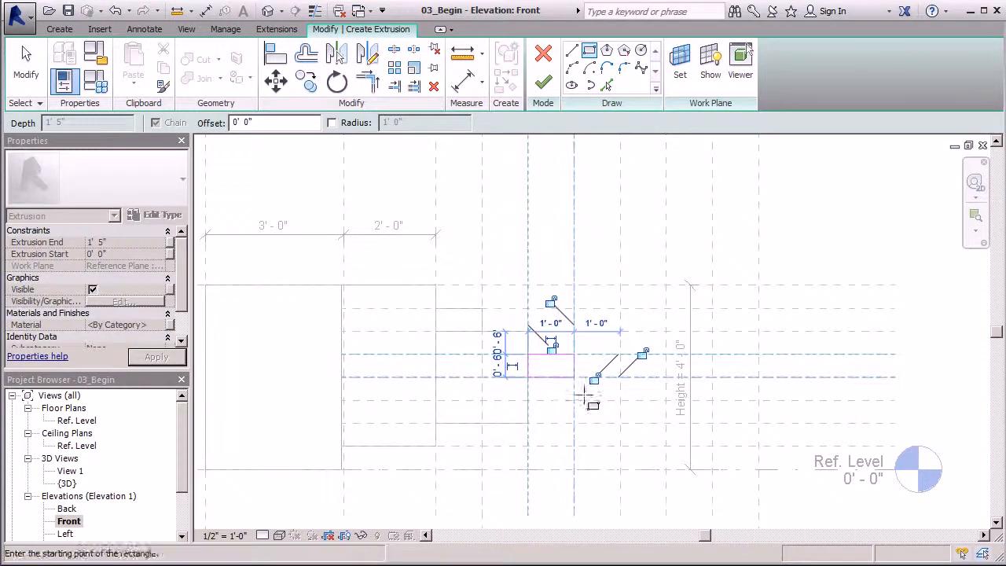
left_click(527, 377)
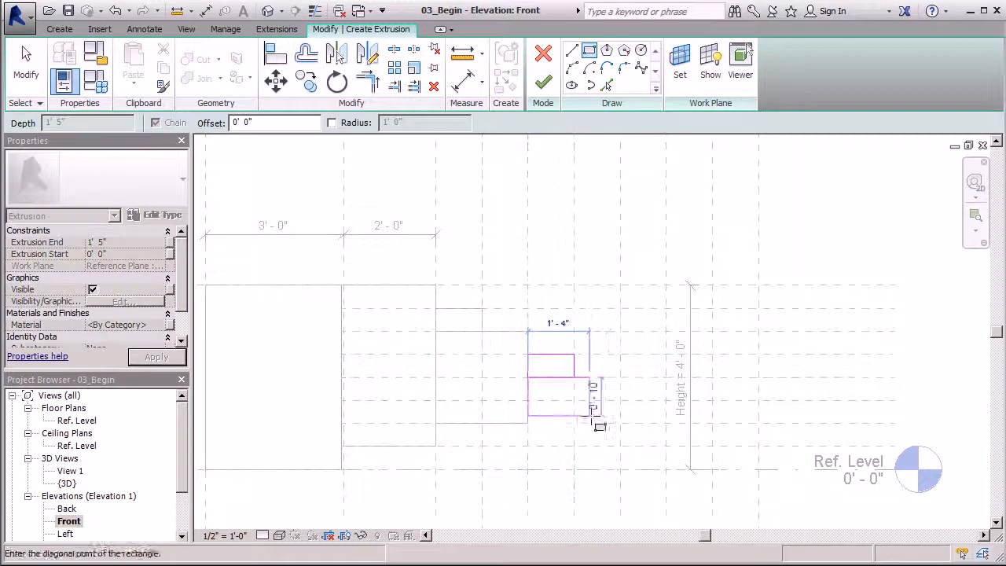
left_click(621, 423)
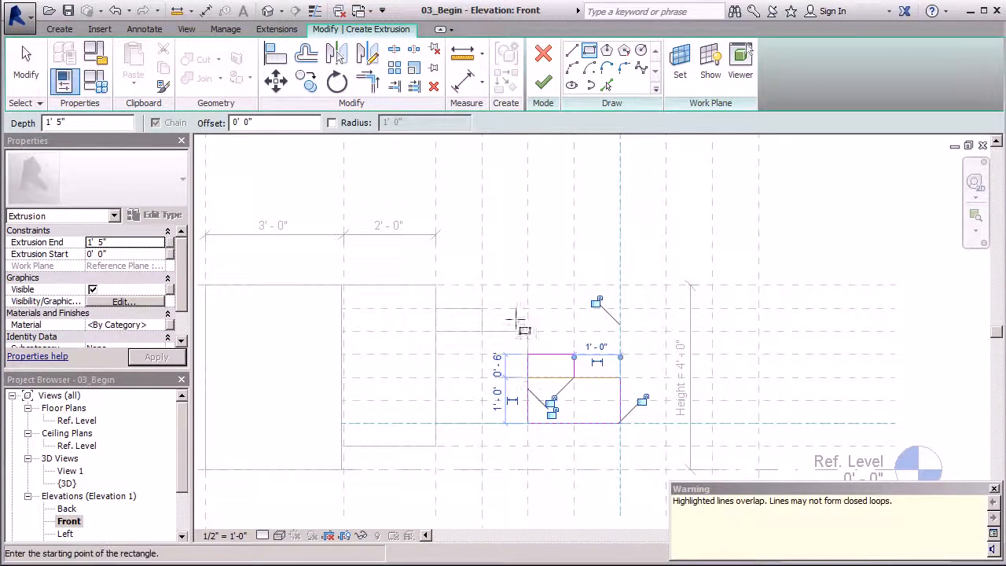
left_click(993, 490)
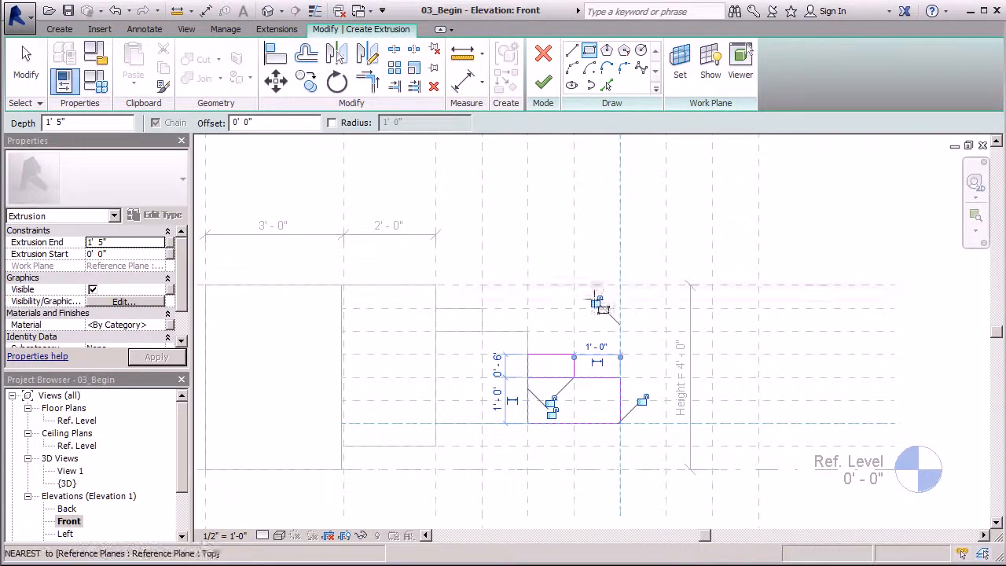
key("ctrl+z")
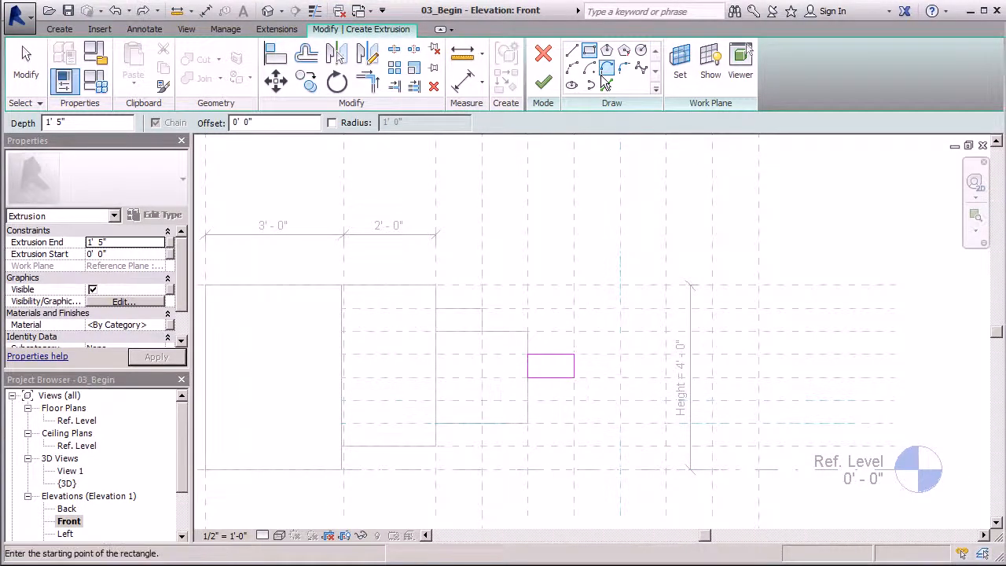
Step: Finish the 1' 5" deep extrusion and, in the Ref. Level floor plan, stretch the 2' wide extrusion's front face back toward the offset rear plane
left_click(550, 87)
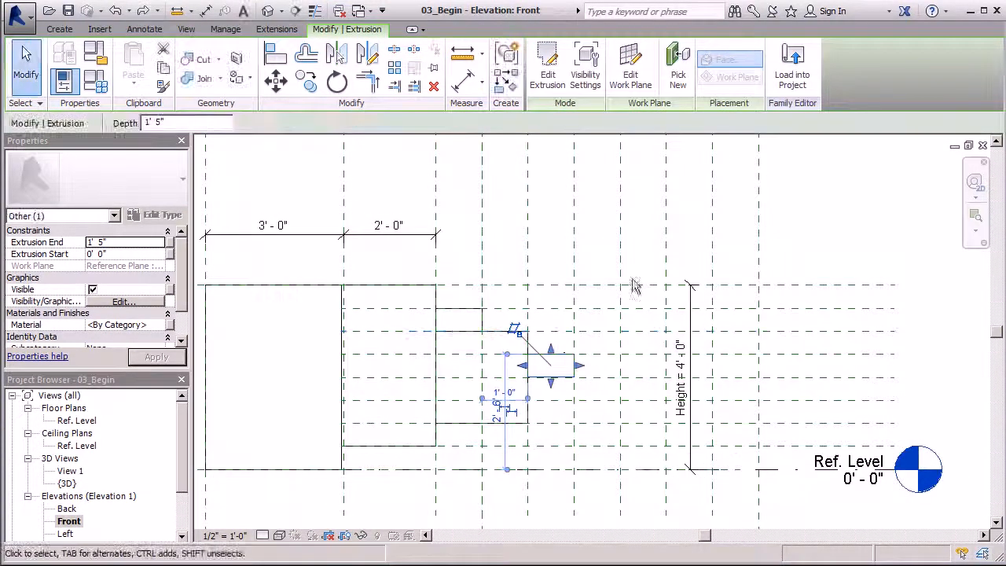
double_click(91, 423)
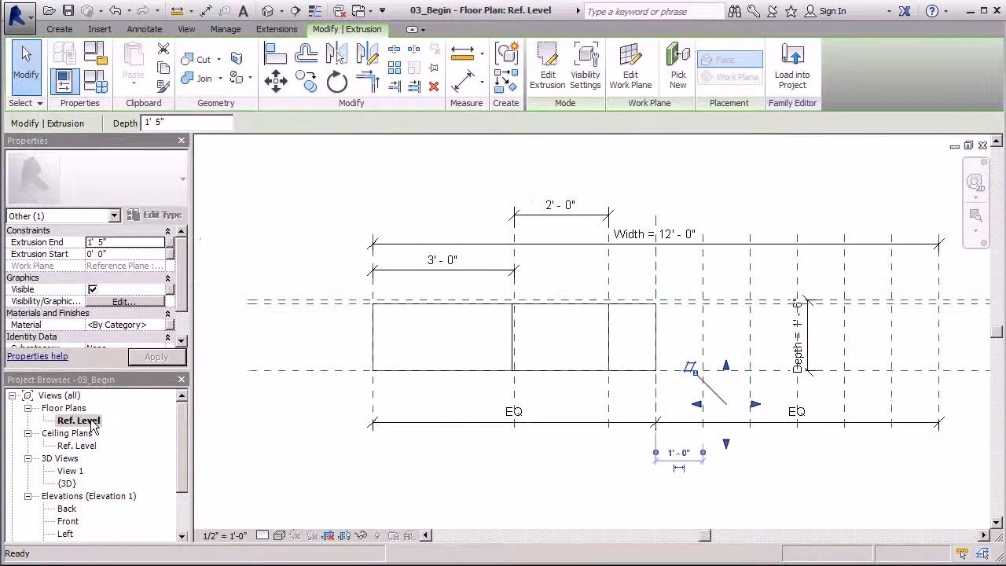
left_click(401, 489)
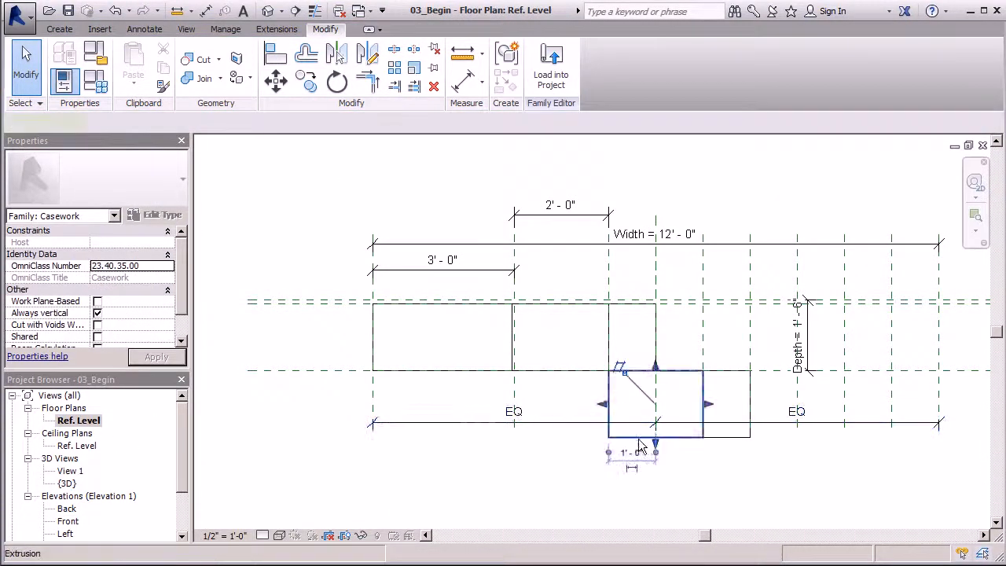
left_click(649, 438)
left_click_drag(657, 452, 651, 311)
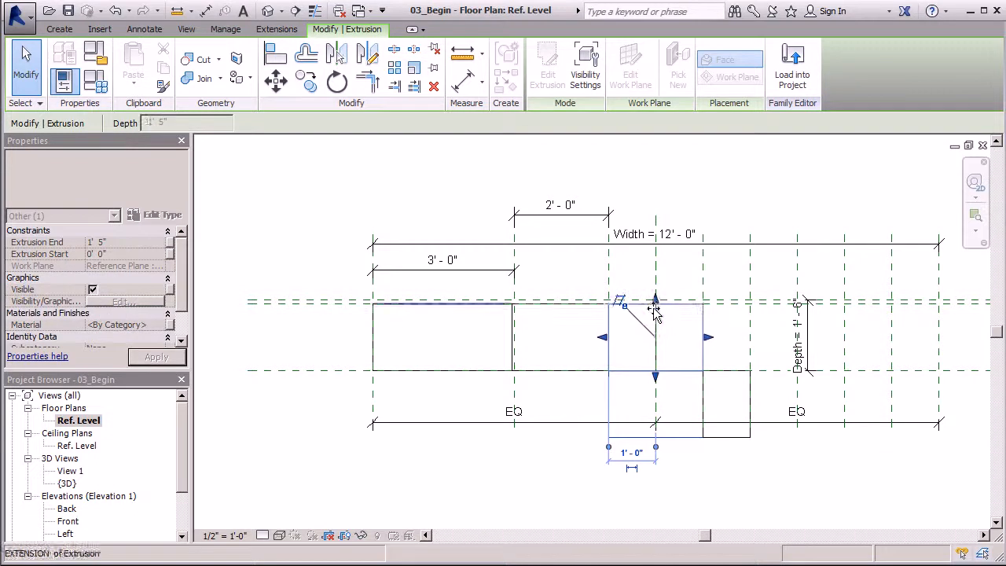
key("Escape")
Step: Stretch the newest 1' wide extrusion's front face back to the offset rear plane
left_click(725, 438)
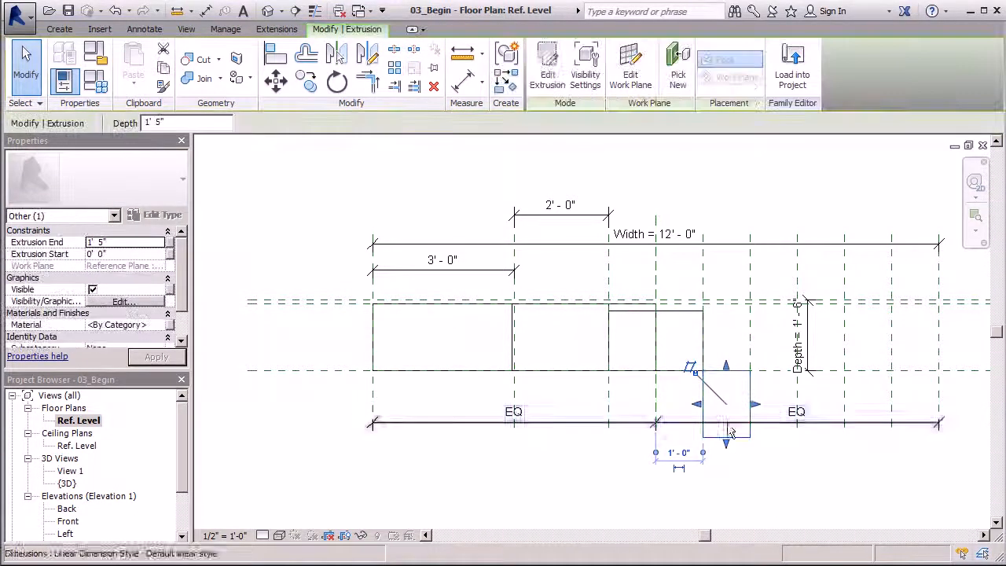
left_click_drag(726, 446, 729, 312)
left_click(728, 184)
Step: Adjust the 2' wide extrusion's rear face to meet the offset rear reference plane exactly, giving a depth of -1' 5"
left_click(678, 314)
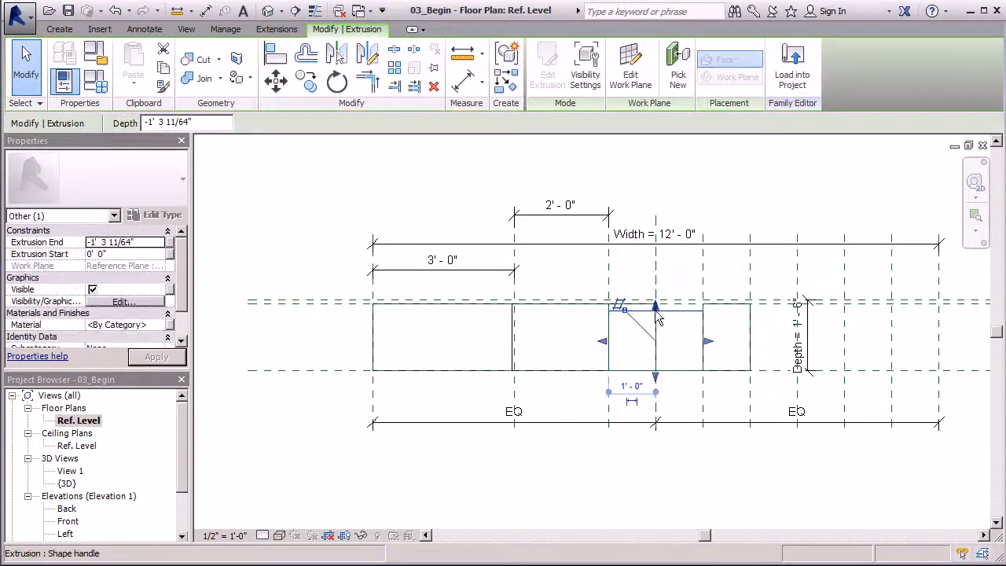
left_click_drag(656, 303, 658, 305)
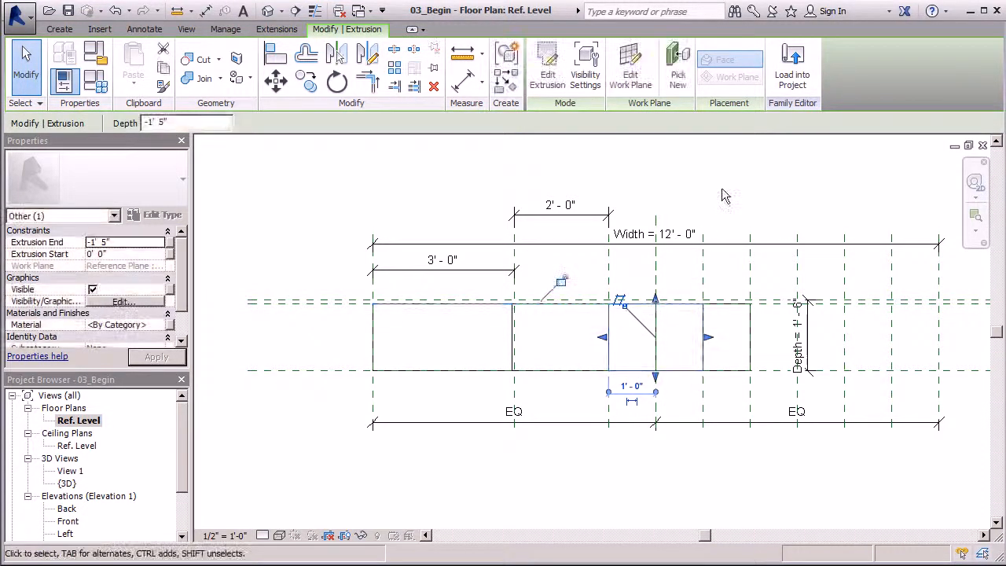
left_click(723, 194)
scroll(95, 472, "down", 2)
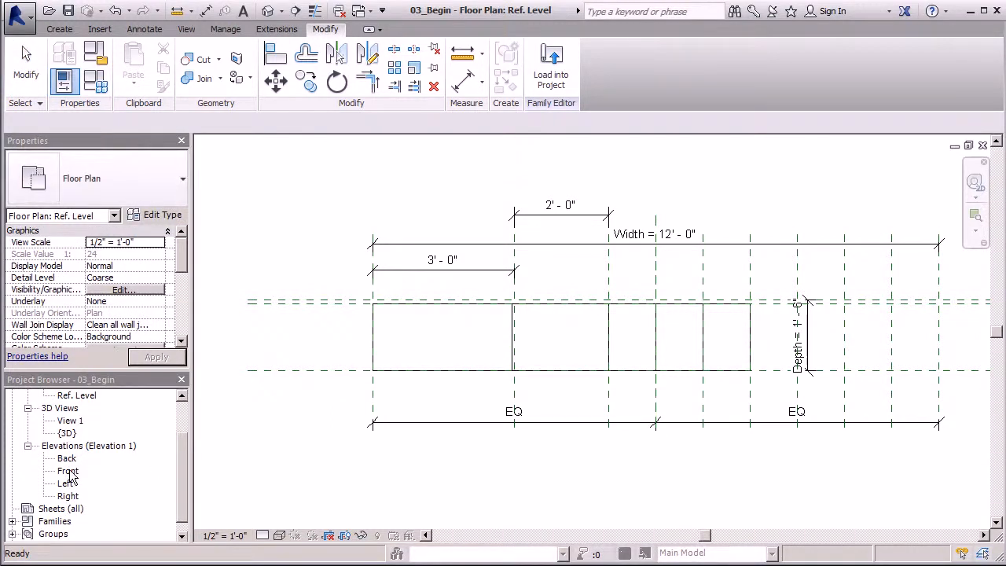
Step: In the Front elevation, create a 2' by 1' 6" box extrusion, 1' 5" deep, between the fifth and seventh vertical planes, directly below the 1' by 6" box
double_click(69, 471)
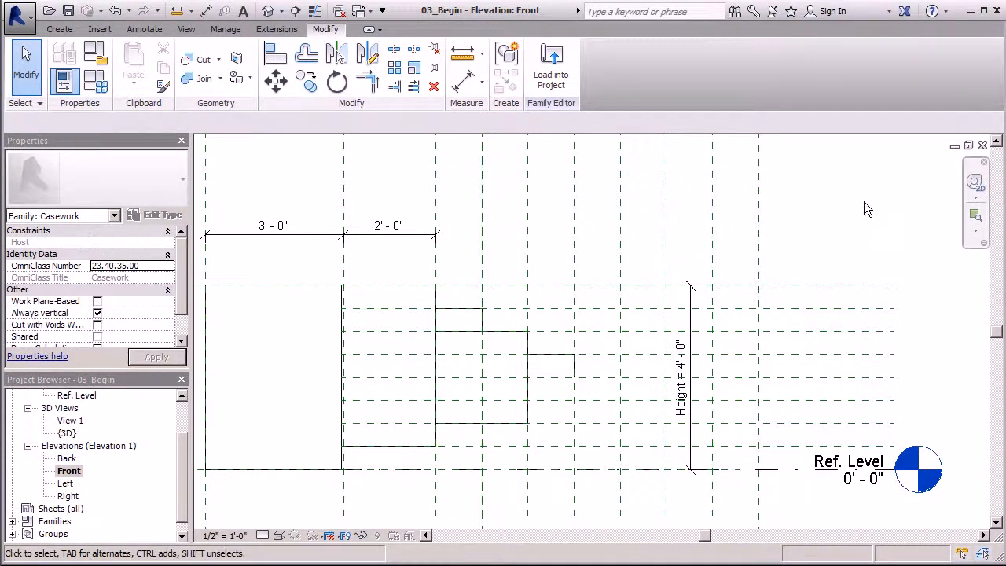
left_click(59, 29)
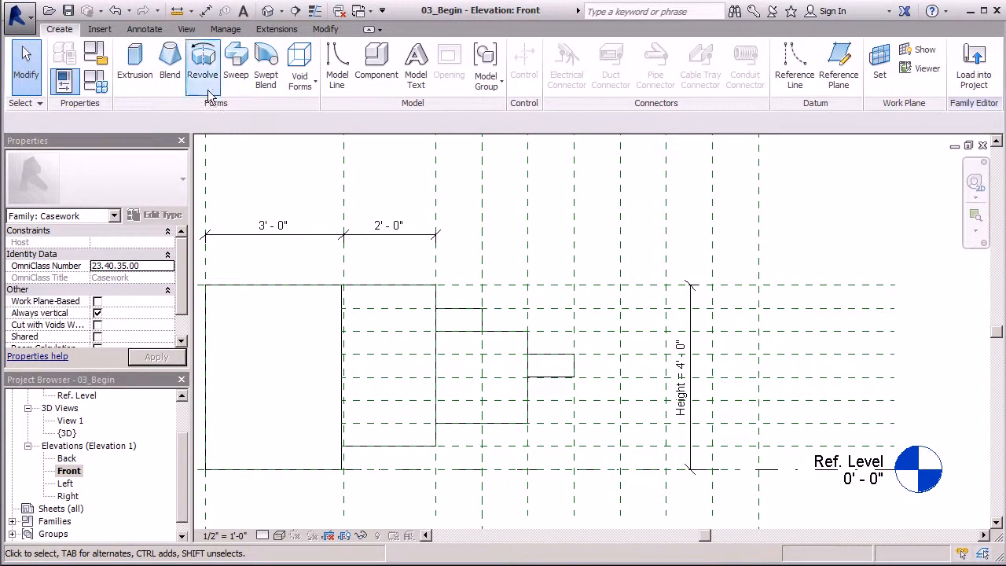
left_click(135, 61)
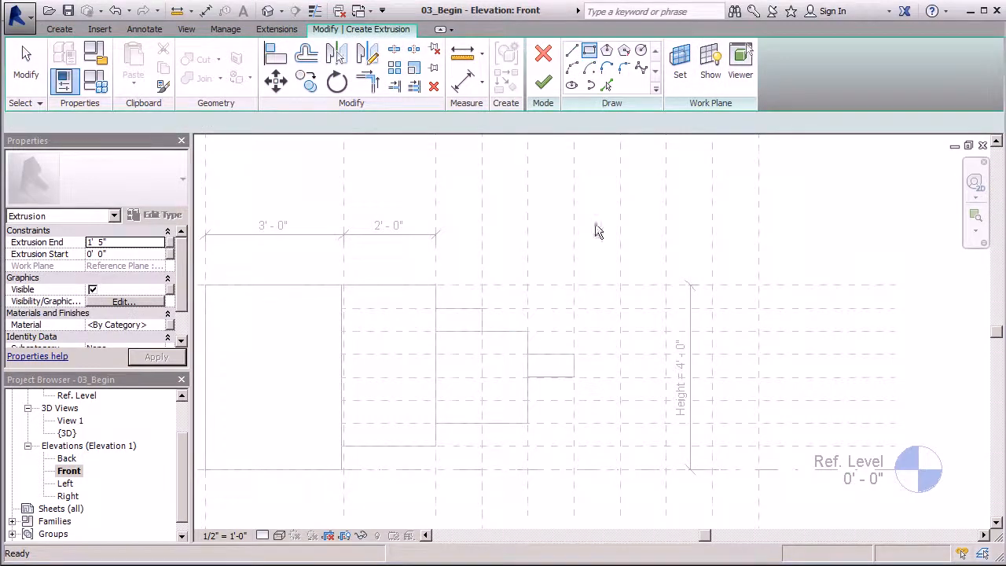
left_click(528, 377)
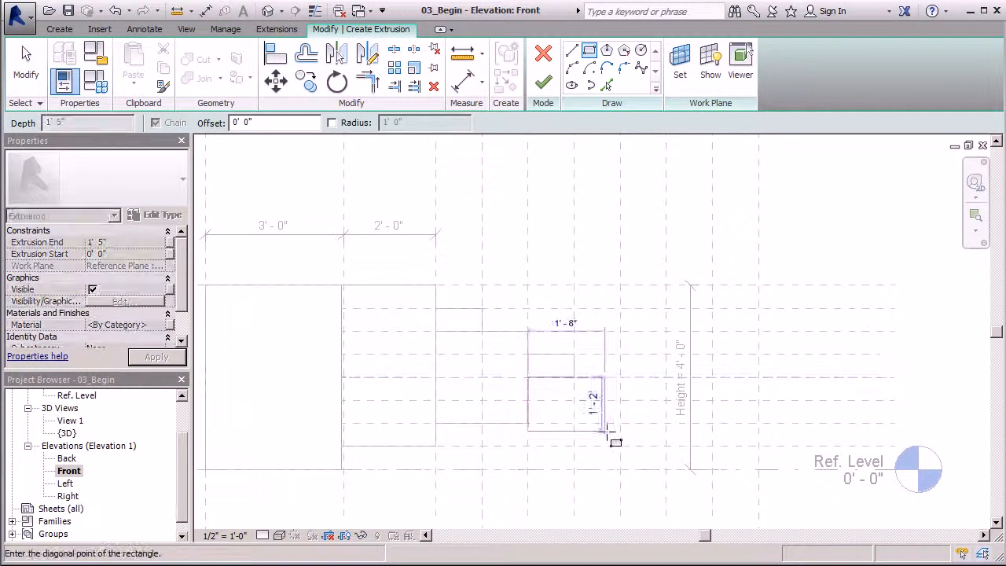
left_click(621, 446)
left_click(620, 447)
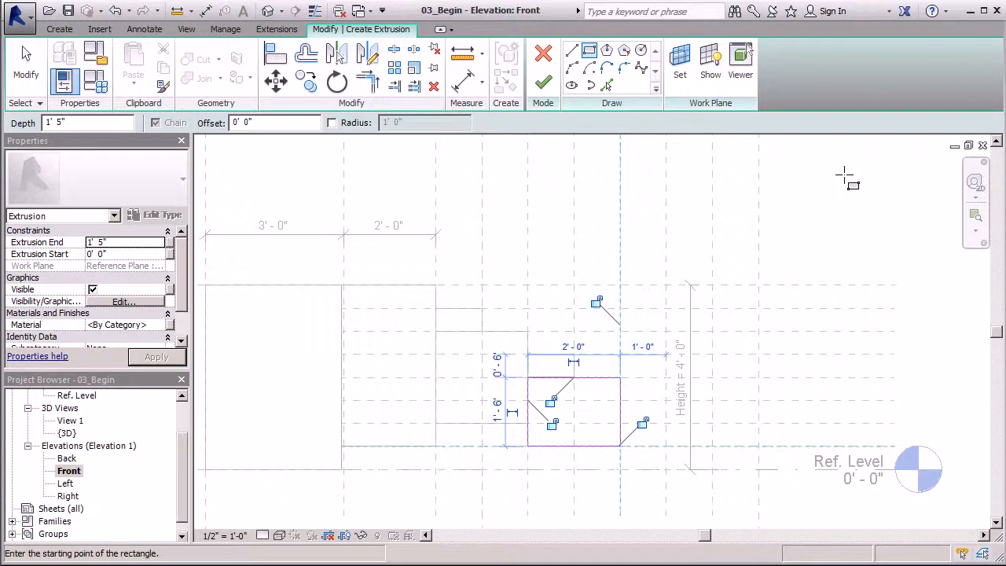
left_click(544, 84)
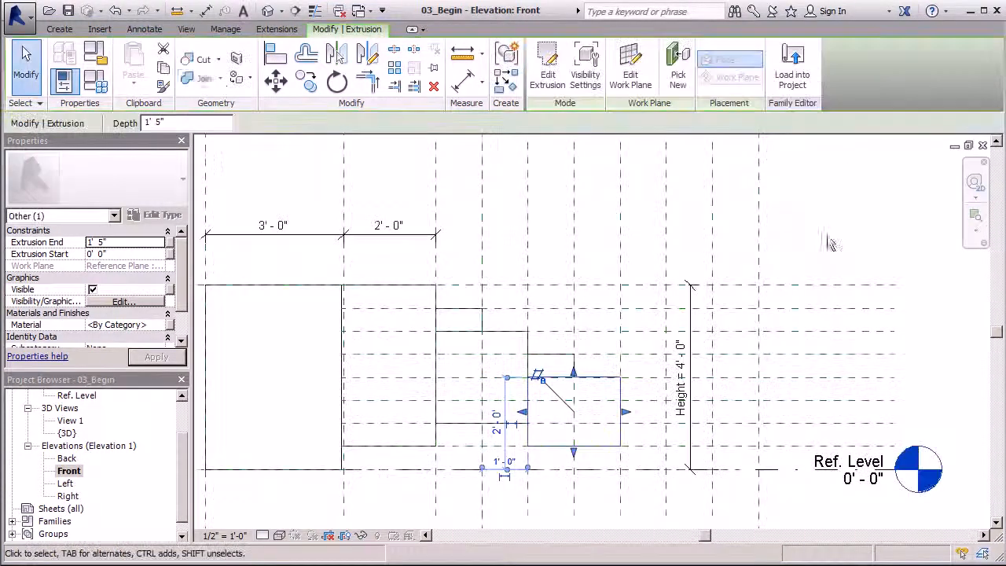
Step: In the Ref. Level floor plan, stretch the new 2' wide extrusion's front face back to the offset rear reference plane
left_click_drag(183, 441, 183, 413)
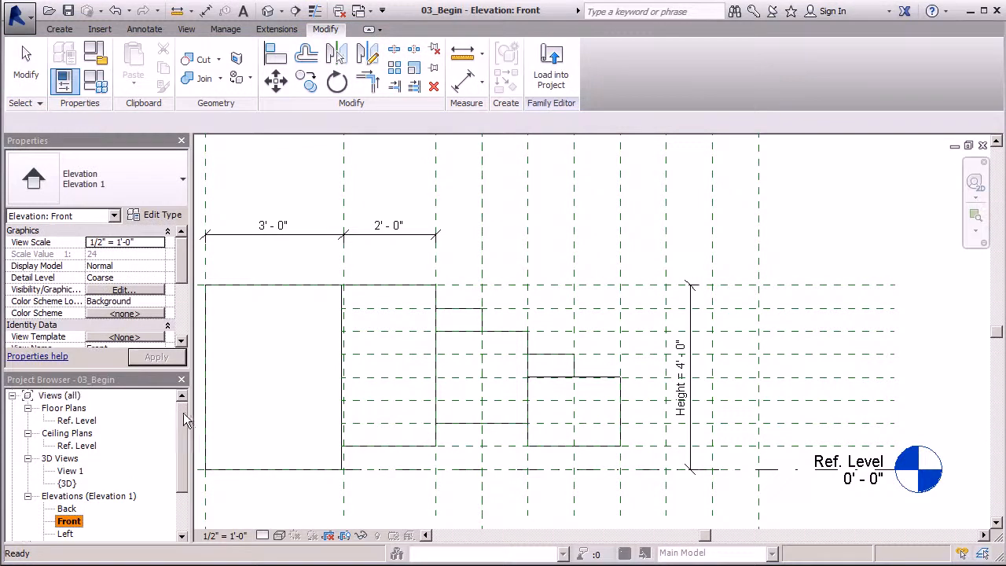
double_click(77, 420)
left_click_drag(744, 377, 744, 315)
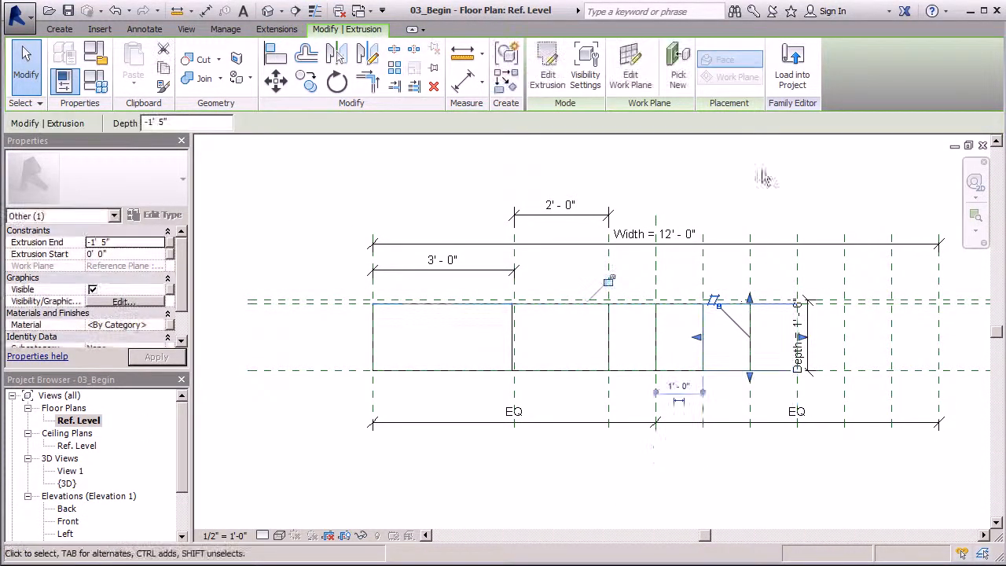
left_click(755, 167)
scroll(135, 388, "down", 1)
scroll(134, 388, "down", 1)
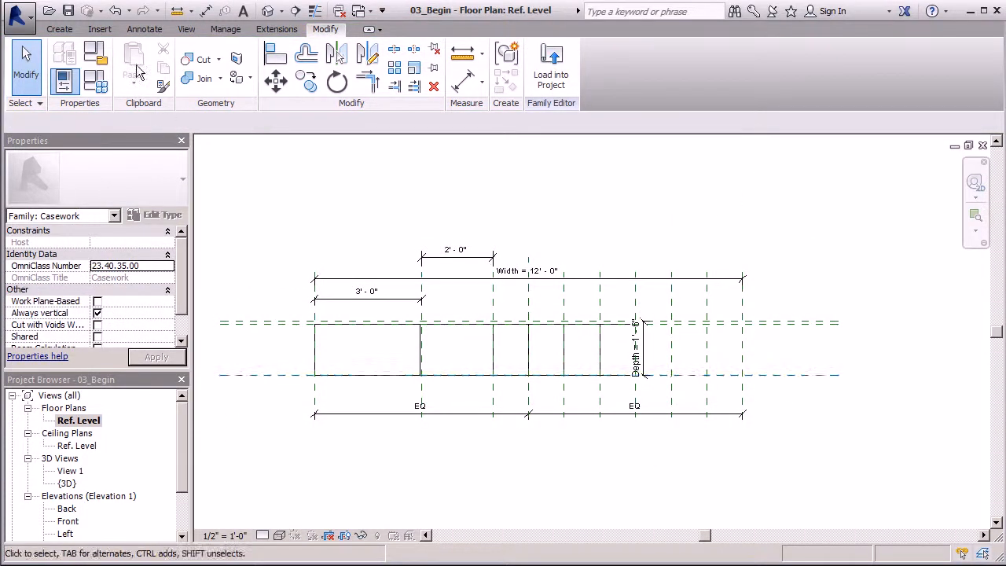
Step: In the Front elevation, create a 1' by 1' extrusion, 1' 5" deep, between the seventh and eighth vertical planes, starting 6" below the adjacent box's top
scroll(120, 488, "down", 2)
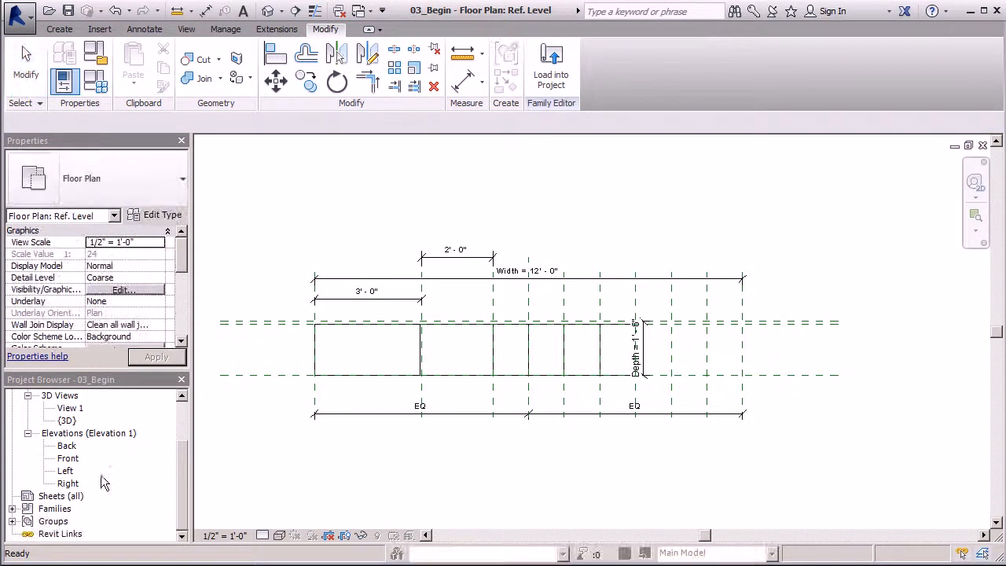
double_click(67, 460)
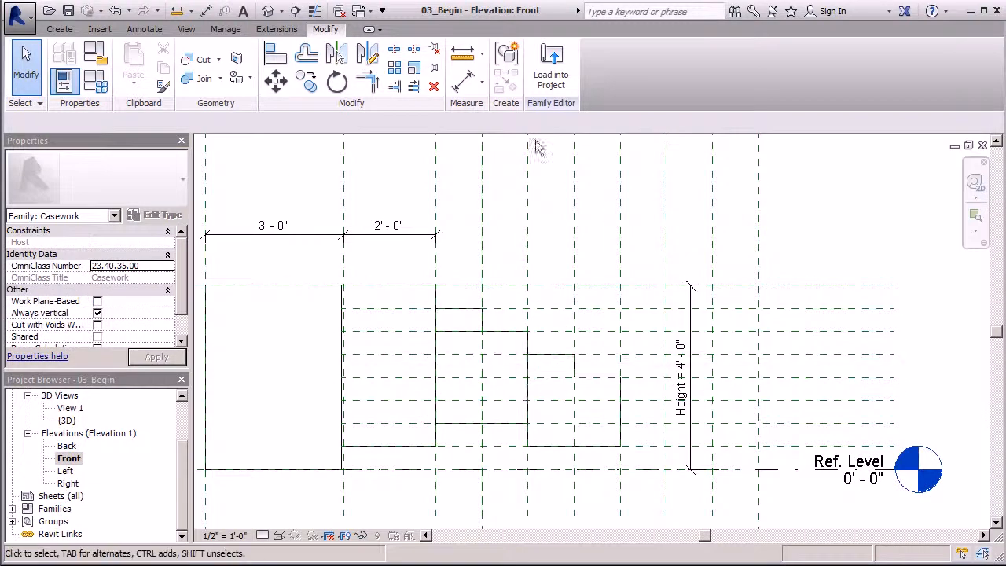
left_click(59, 28)
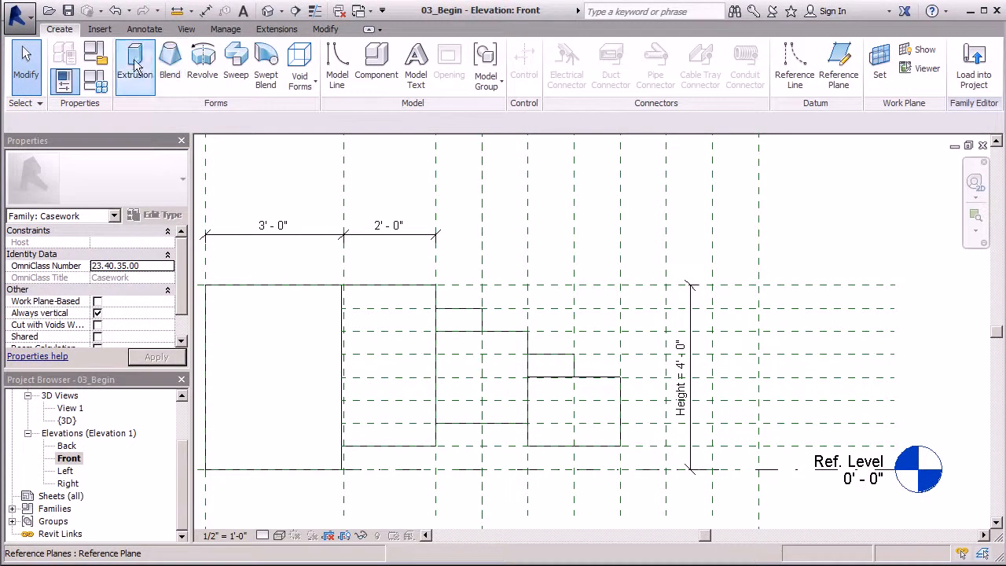
left_click(135, 61)
left_click(590, 51)
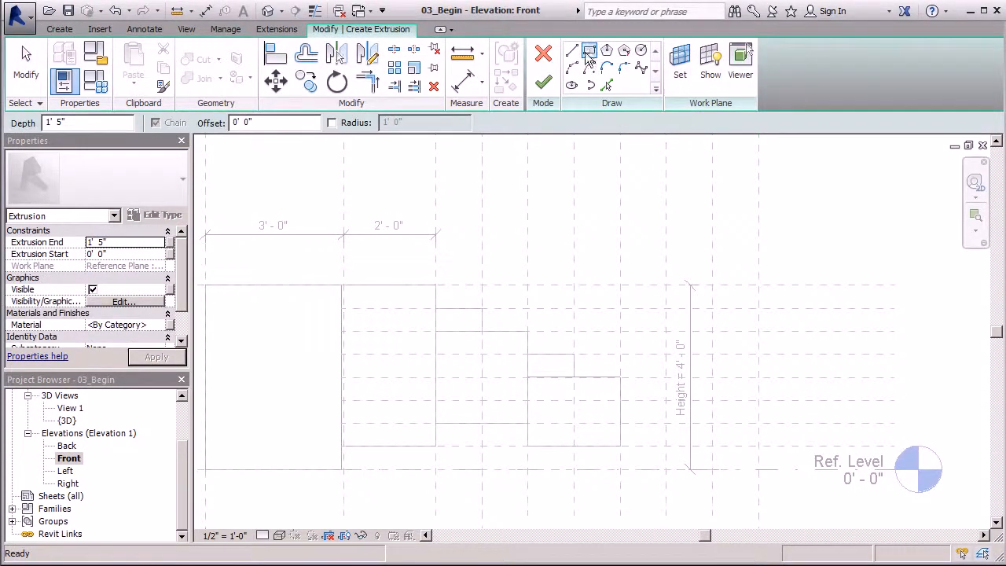
scroll(598, 324, "down", 1)
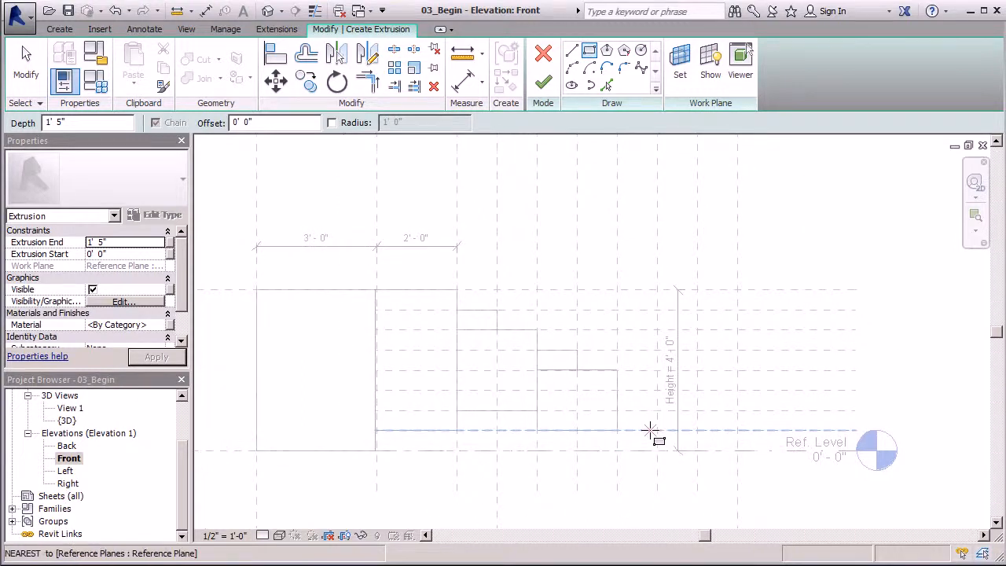
left_click(618, 391)
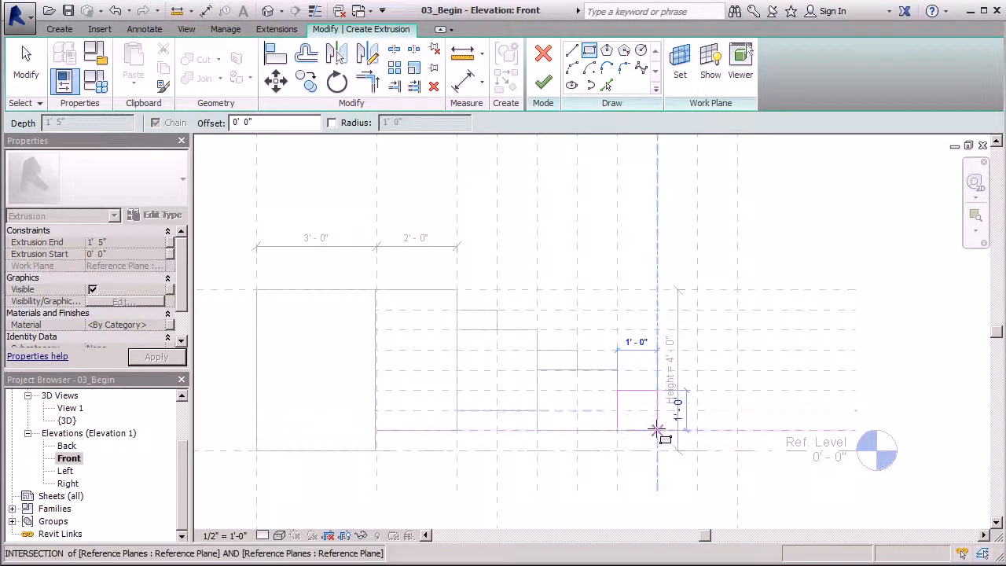
left_click(658, 430)
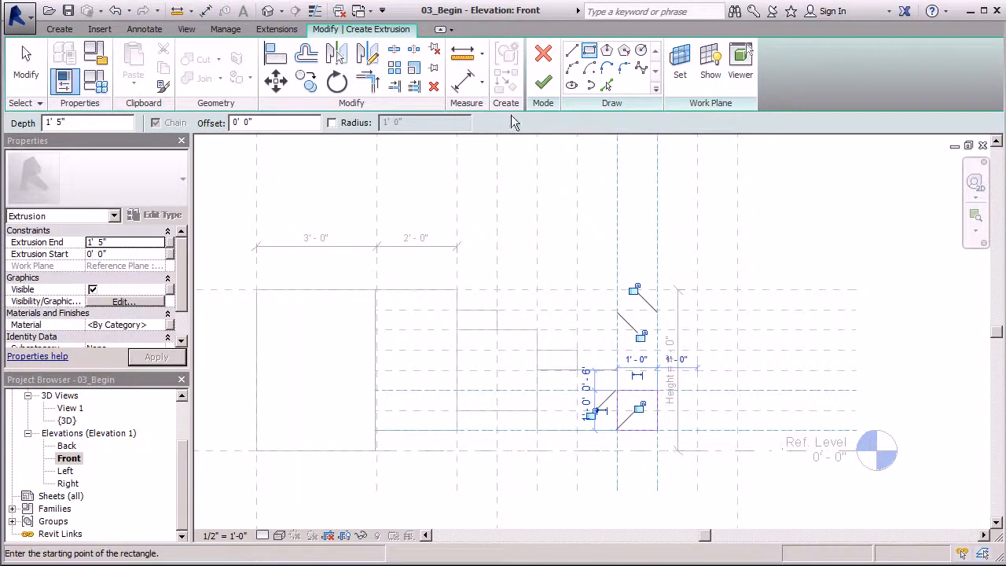
left_click(544, 83)
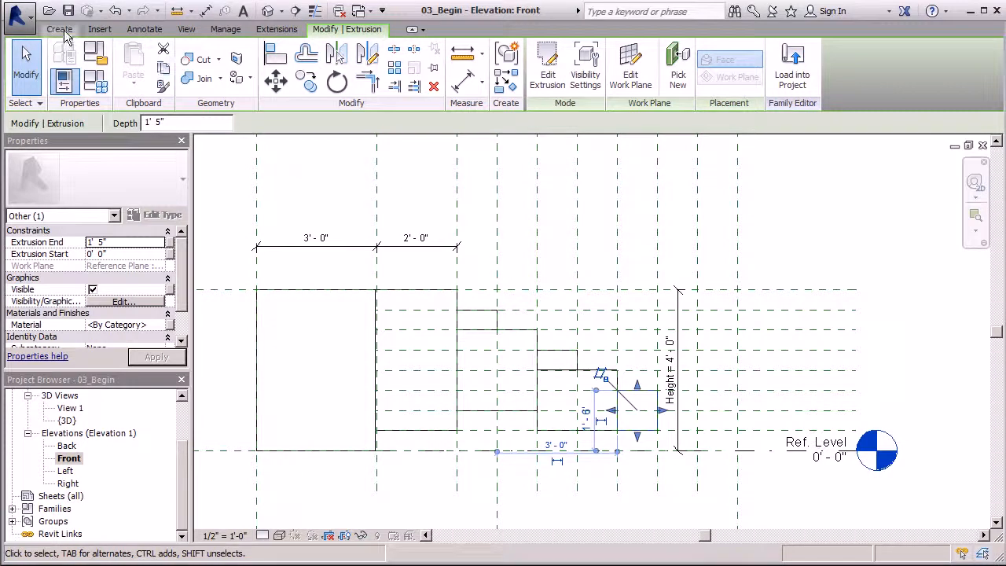
Step: Create a 1' by 6" extrusion, 1' 5" deep, between the eighth and ninth vertical planes, starting 6" below the 1' square's top edge
left_click(59, 29)
left_click(131, 68)
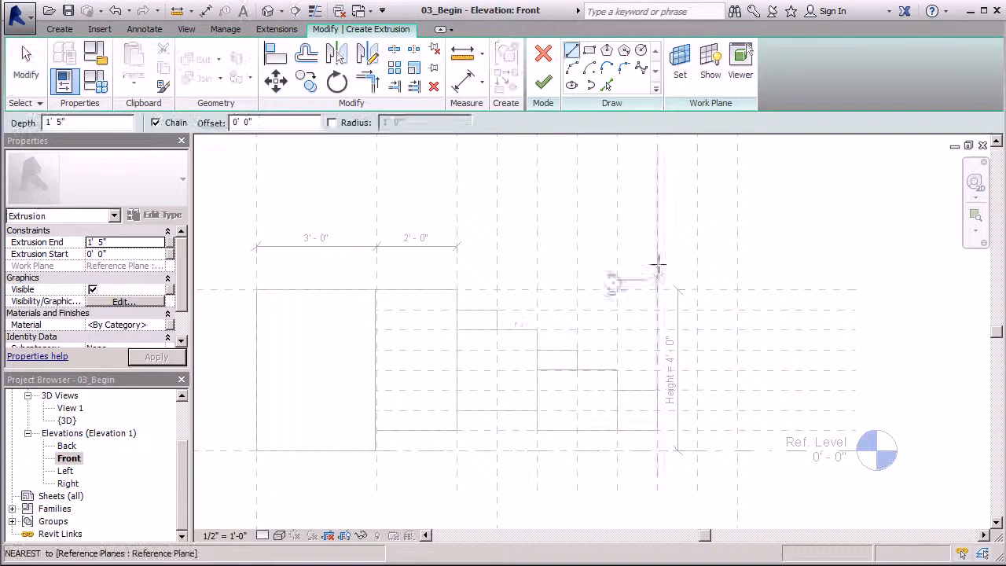
left_click(590, 51)
left_click(657, 410)
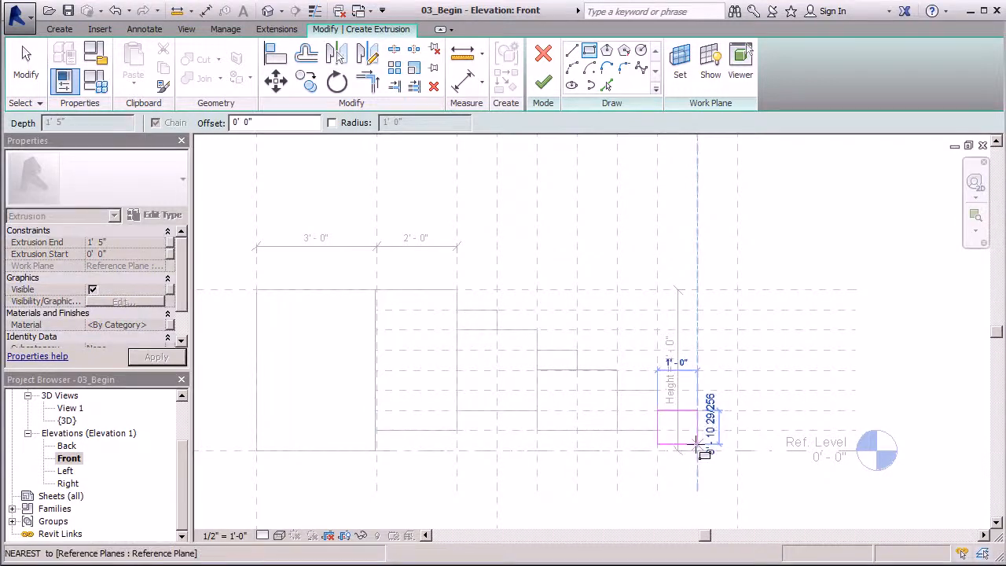
left_click(698, 431)
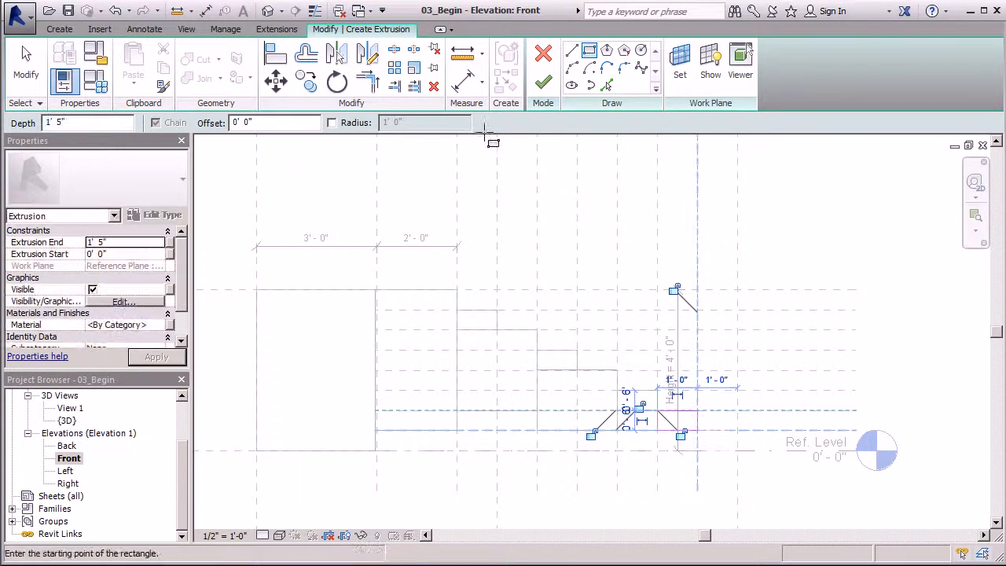
left_click(543, 87)
Step: Create a 1' by 6" extrusion, 1' 5" deep, between the ninth and last vertical planes, with its bottom edge on Ref. Level
left_click(61, 29)
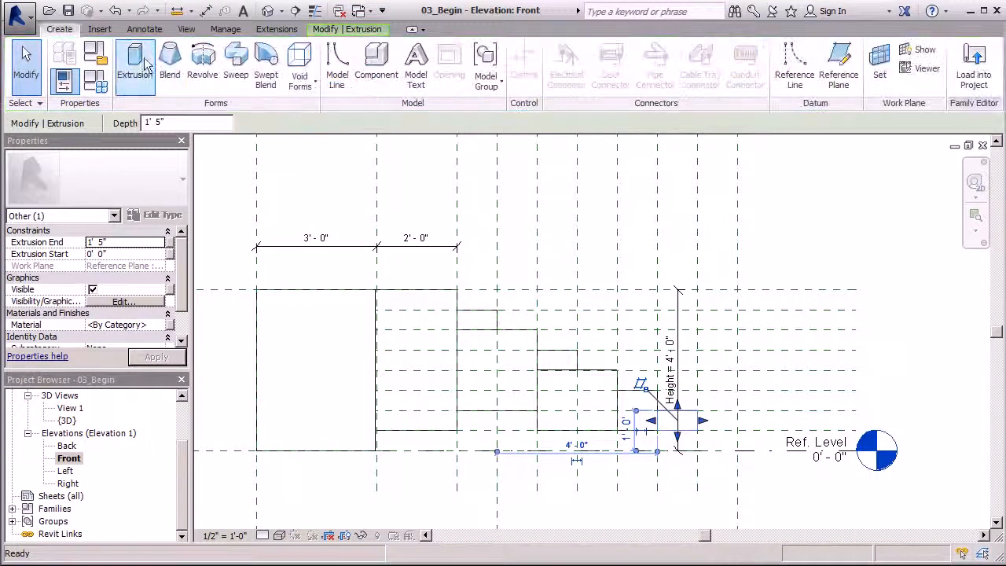
left_click(590, 50)
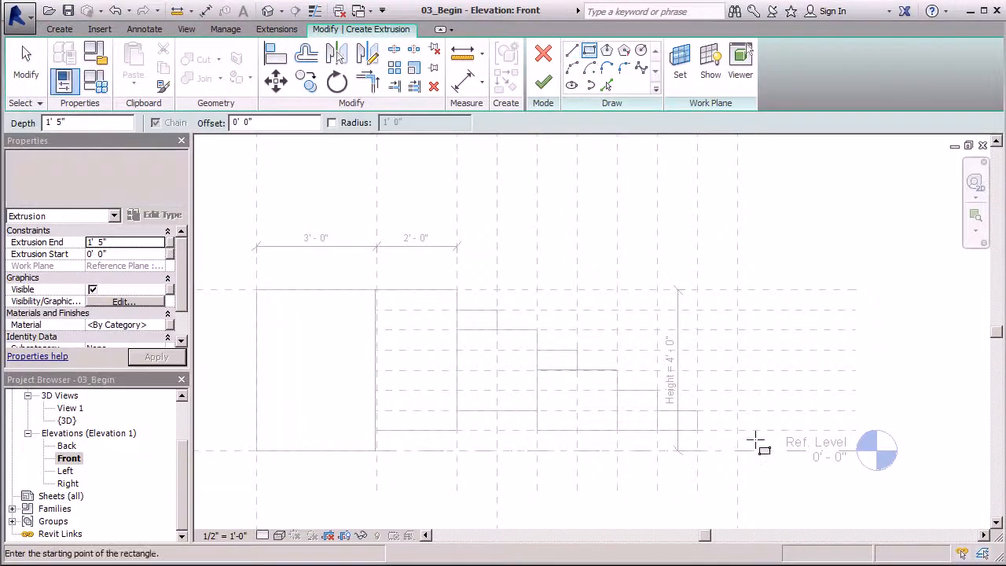
left_click(698, 431)
left_click(737, 452)
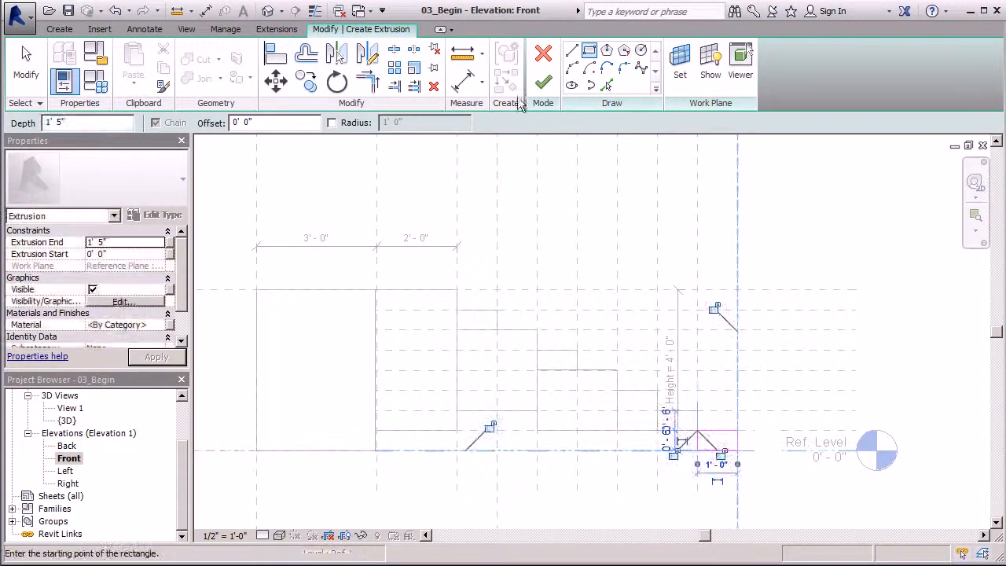
left_click(543, 82)
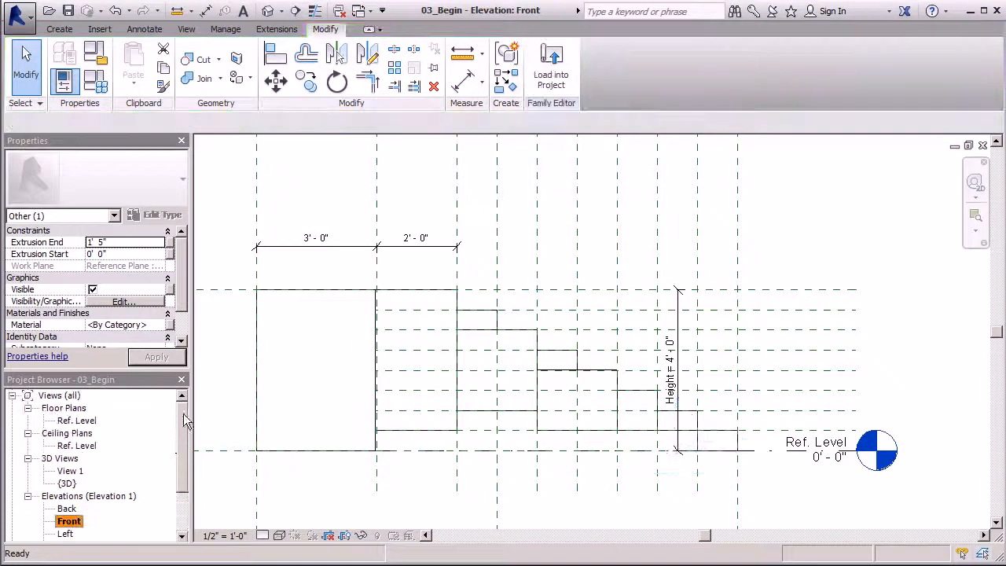
Step: In the Ref. Level floor plan, stretch the front faces of the three newest 1' wide extrusions back to the offset rear reference plane
scroll(158, 470, "up", 2)
double_click(79, 421)
left_click(797, 470)
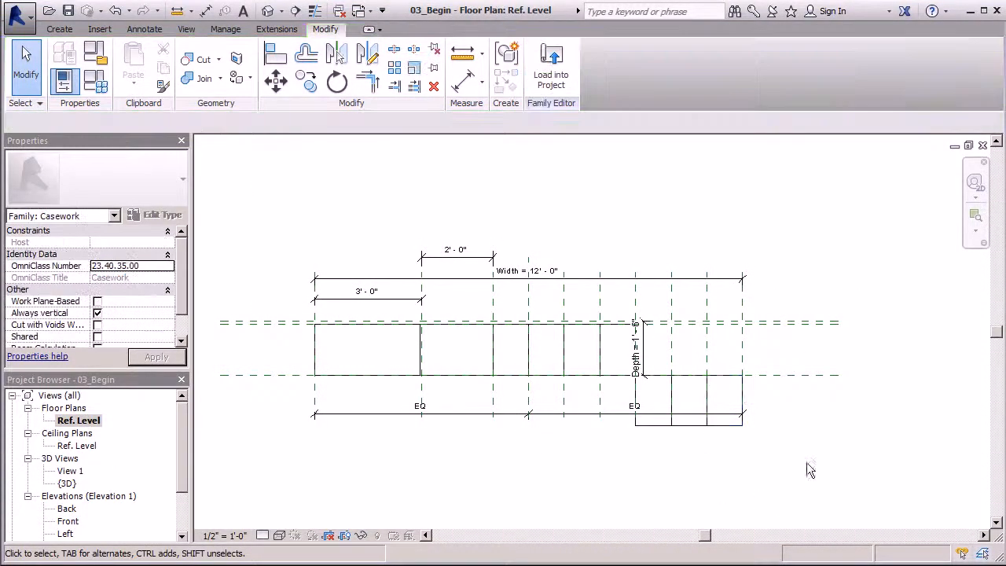
left_click(652, 425)
scroll(660, 428, "up", 2)
left_click_drag(643, 442, 645, 251)
left_click_drag(714, 431, 744, 343)
left_click_drag(770, 429, 768, 257)
left_click(831, 206)
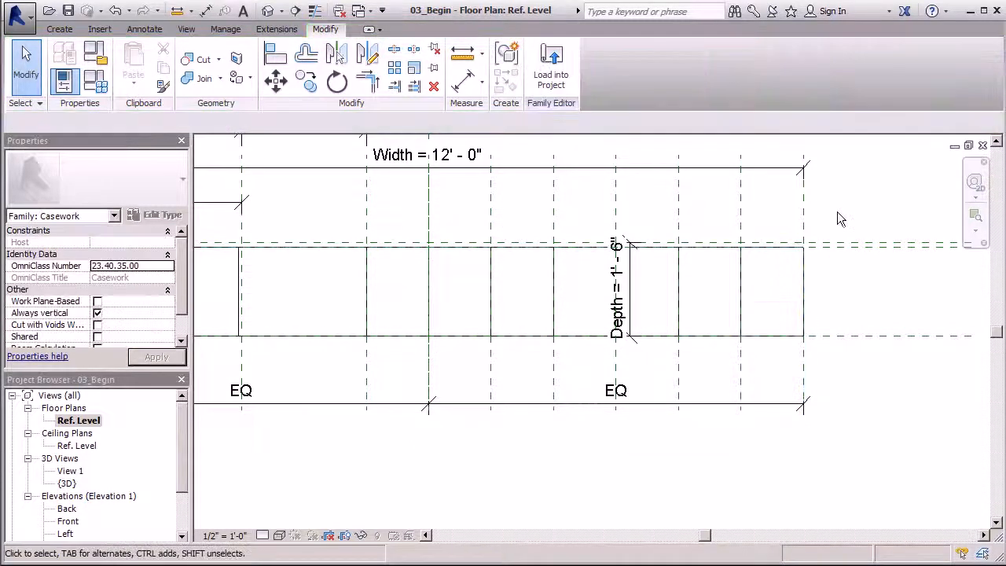
Step: Open the default 3D view of the stepped casework and set its visual style to Consistent Colors
left_click(268, 12)
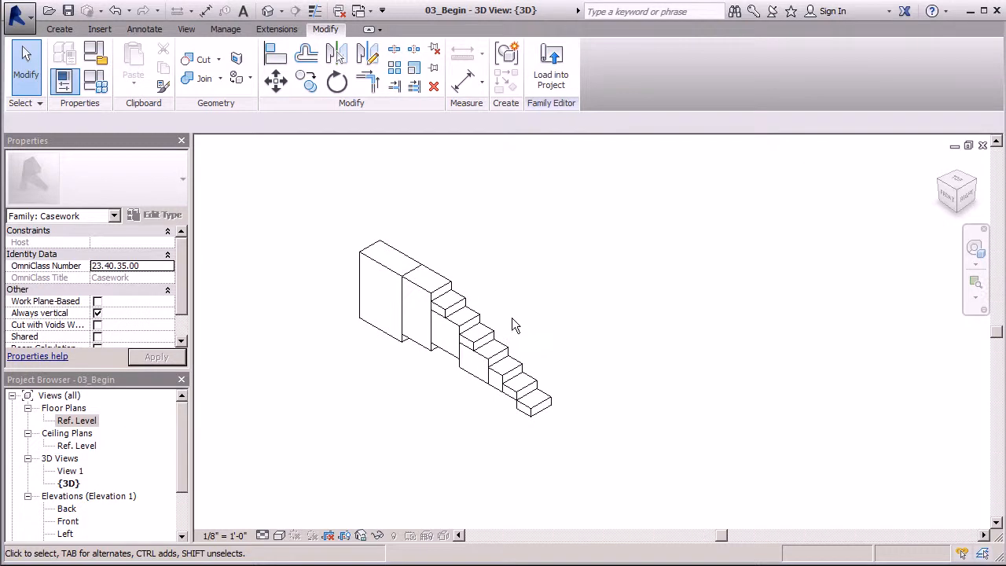
middle_click_drag(509, 320, 564, 319, "shift")
scroll(319, 260, "up", 2)
left_click(279, 536)
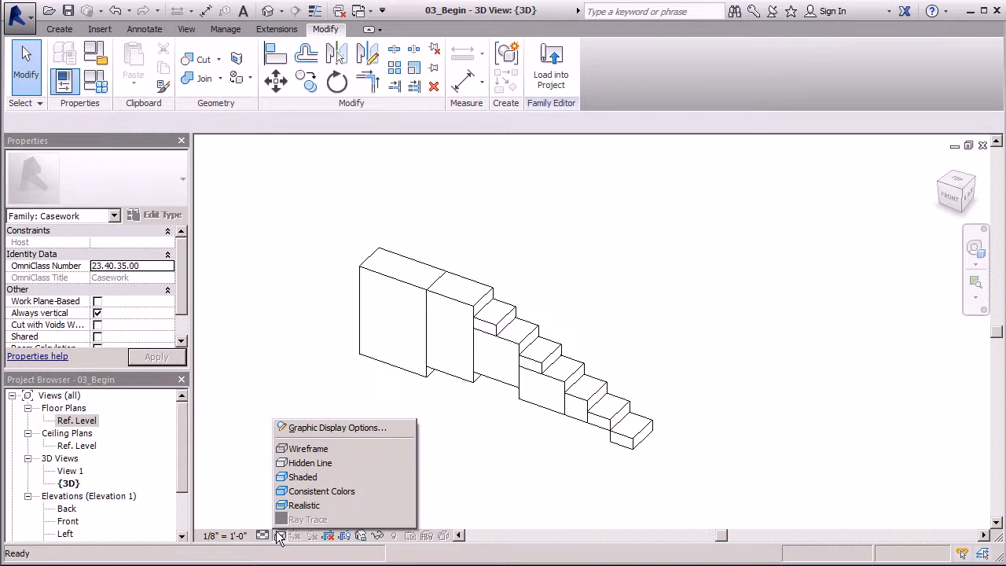
left_click(289, 491)
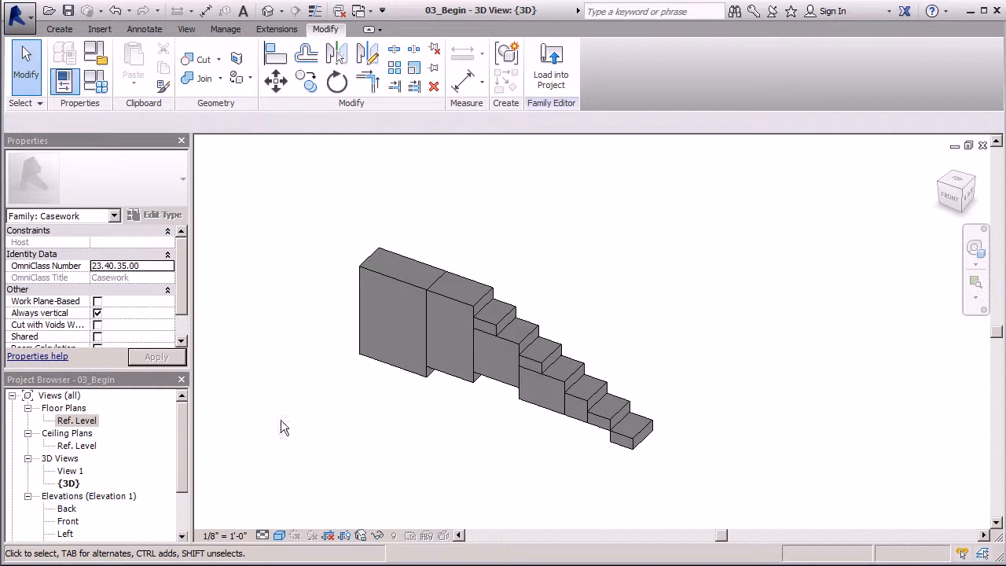
Step: Set the Ref. Level floor plan's visual style to Consistent Colors
double_click(77, 421)
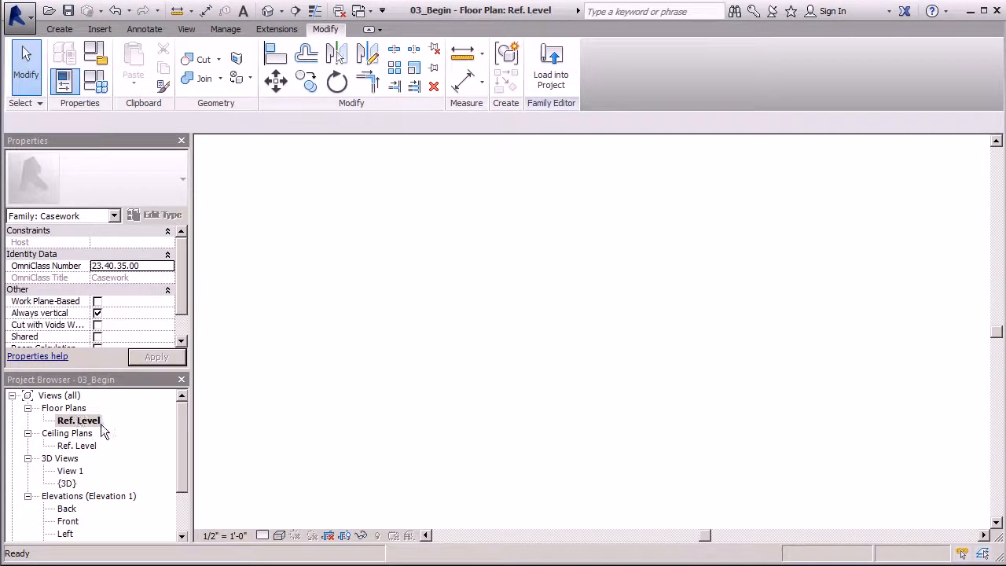
left_click(279, 537)
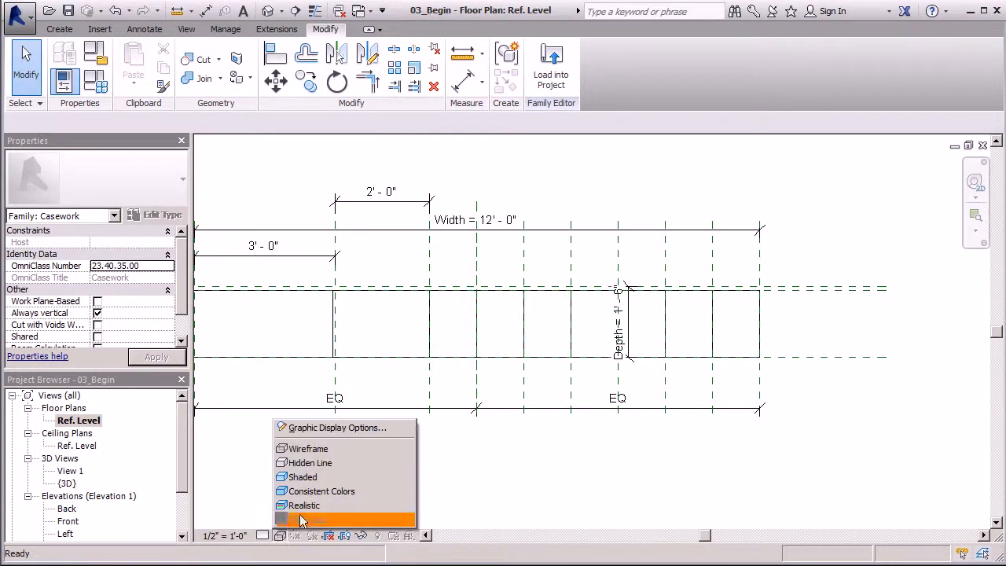
left_click(309, 493)
scroll(560, 370, "down", 2)
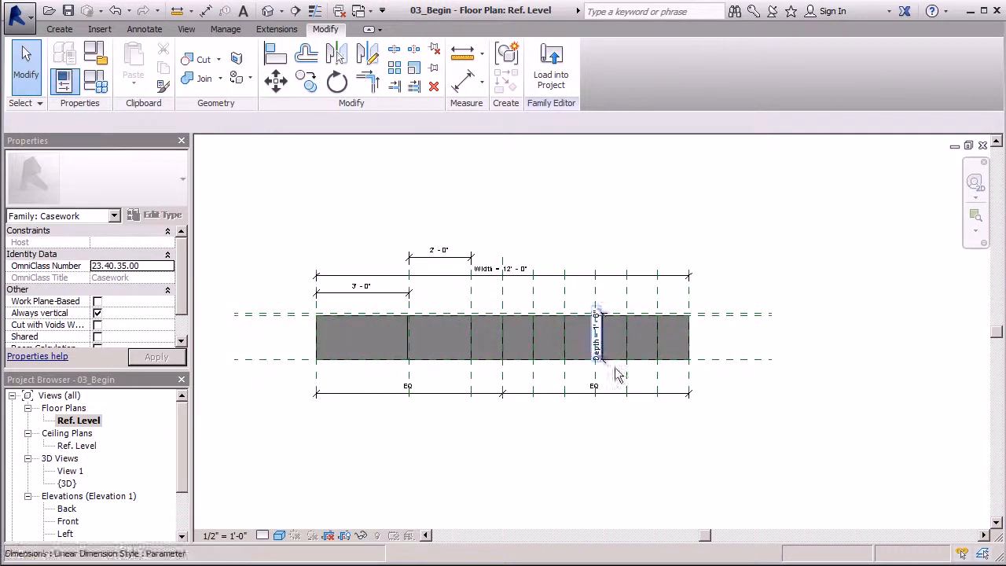
Step: Move the Depth dimension in the Ref. Level plan horizontally off the shaded boxes into the clear space beyond the casework's right end
scroll(595, 326, "up", 4)
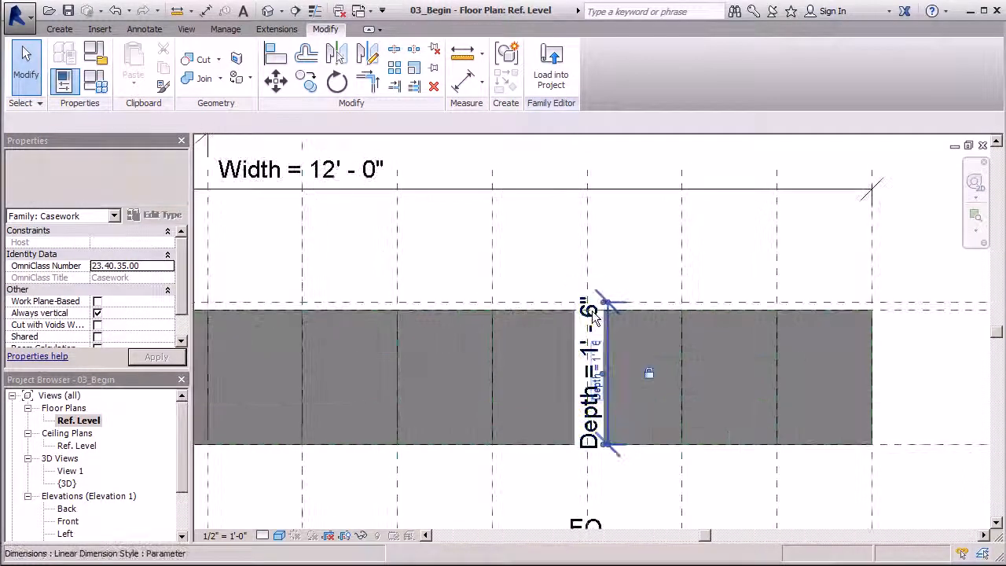
left_click(615, 357)
left_click(276, 82)
scroll(76, 267, "down", 2)
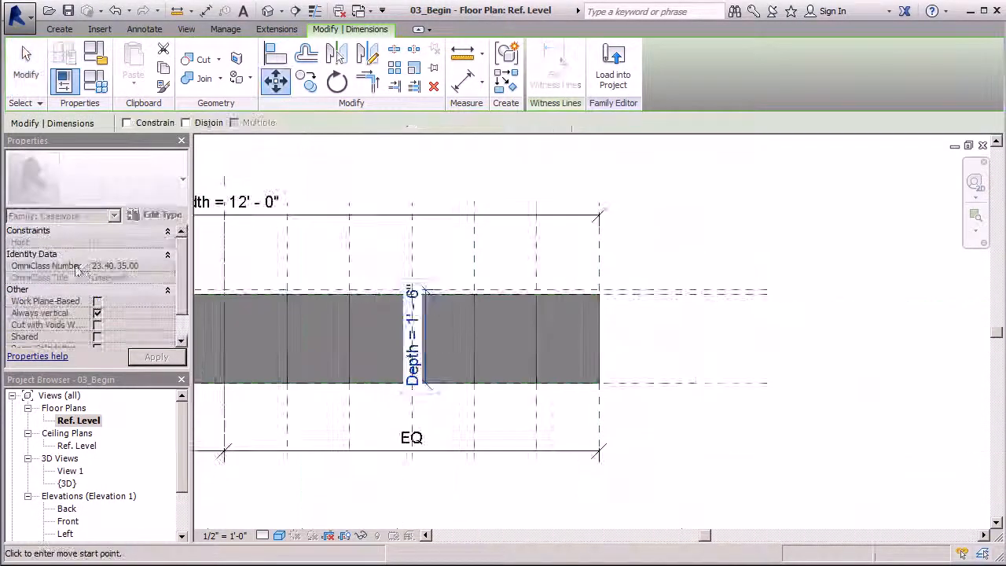
left_click(425, 289)
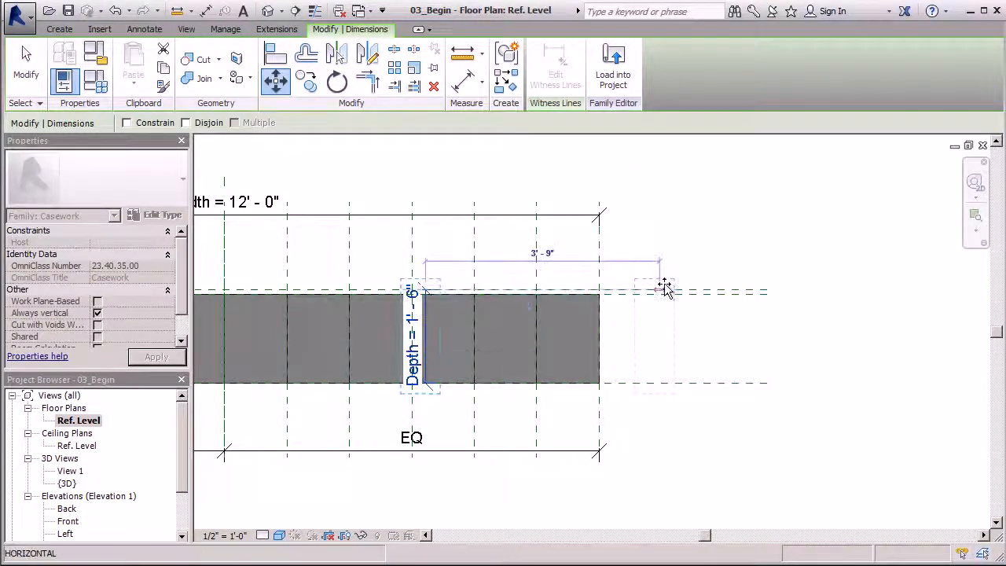
left_click(699, 291)
left_click(759, 198)
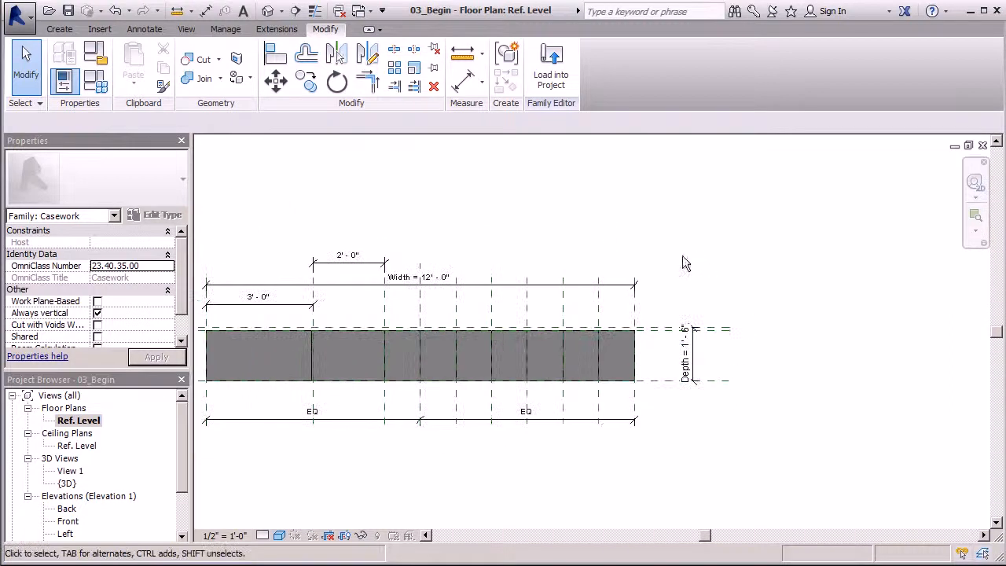
scroll(626, 311, "down", 2)
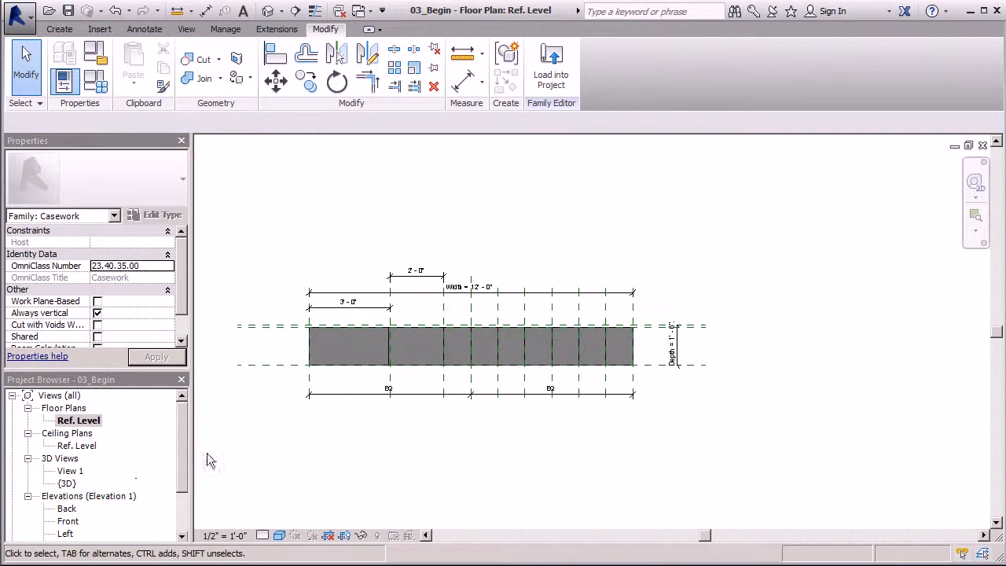
Step: Open the Front elevation and set its visual style to Consistent Colors
scroll(183, 443, "down", 1)
double_click(69, 484)
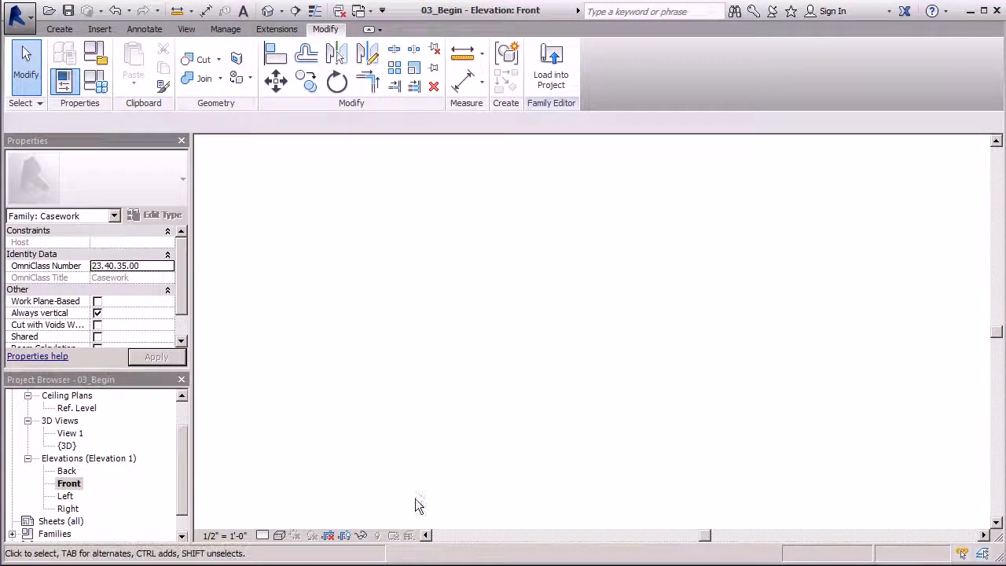
left_click(279, 535)
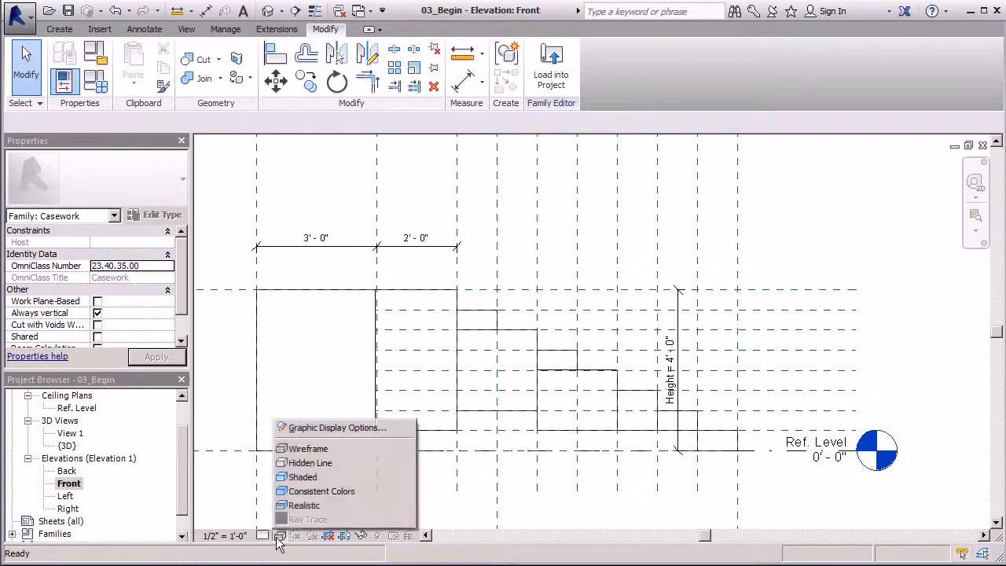
left_click(355, 492)
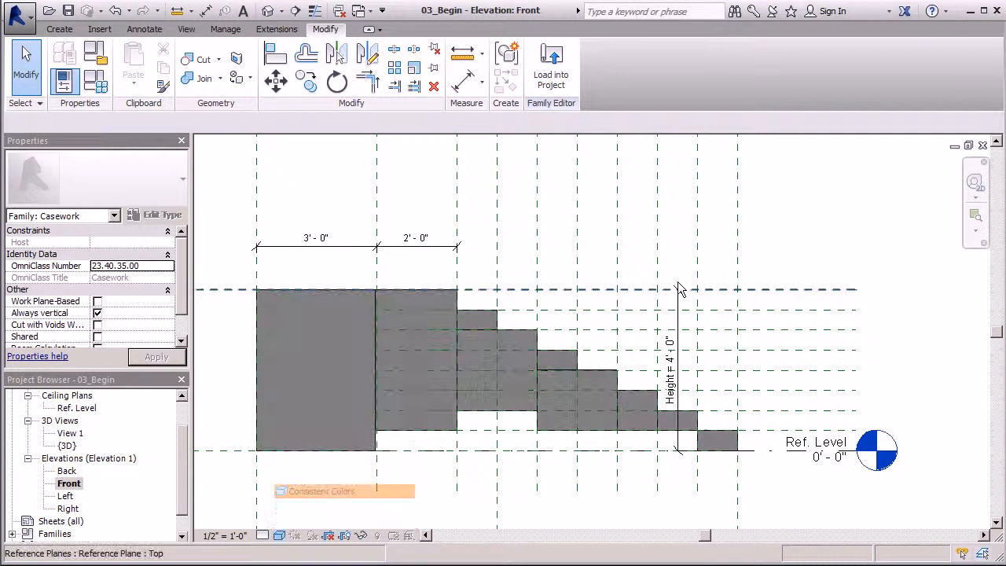
scroll(572, 307, "down", 2)
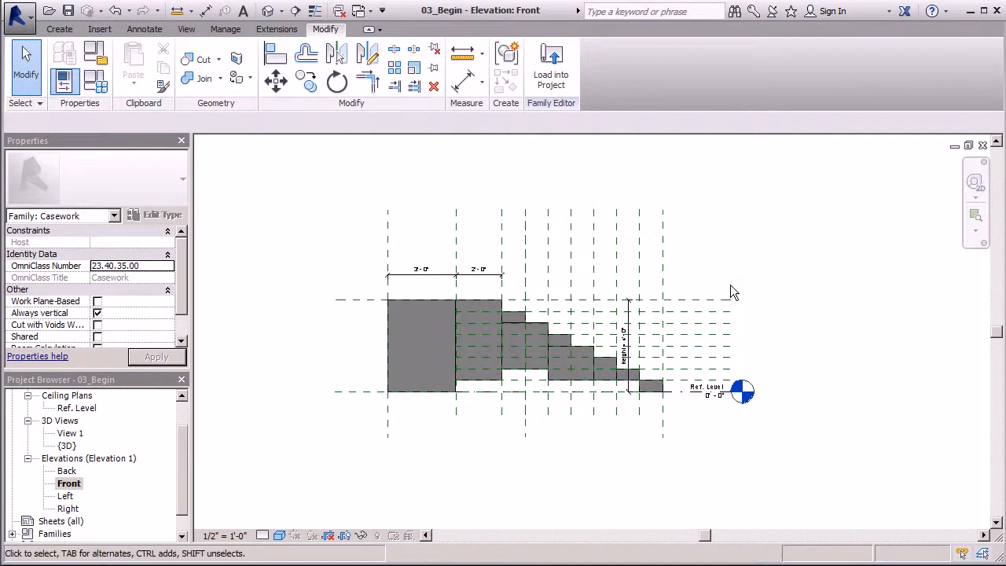
scroll(359, 271, "up", 2)
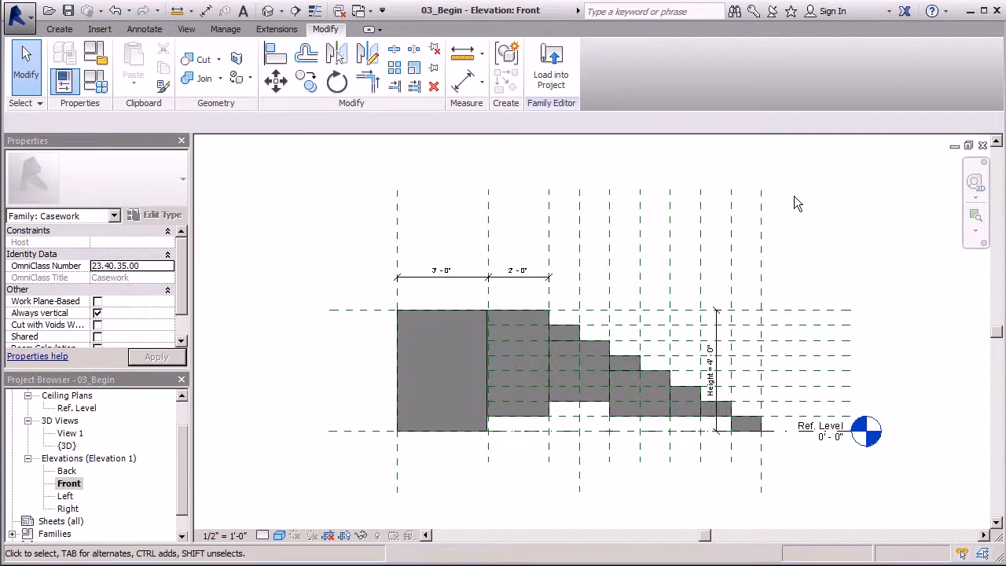
scroll(302, 283, "down", 1)
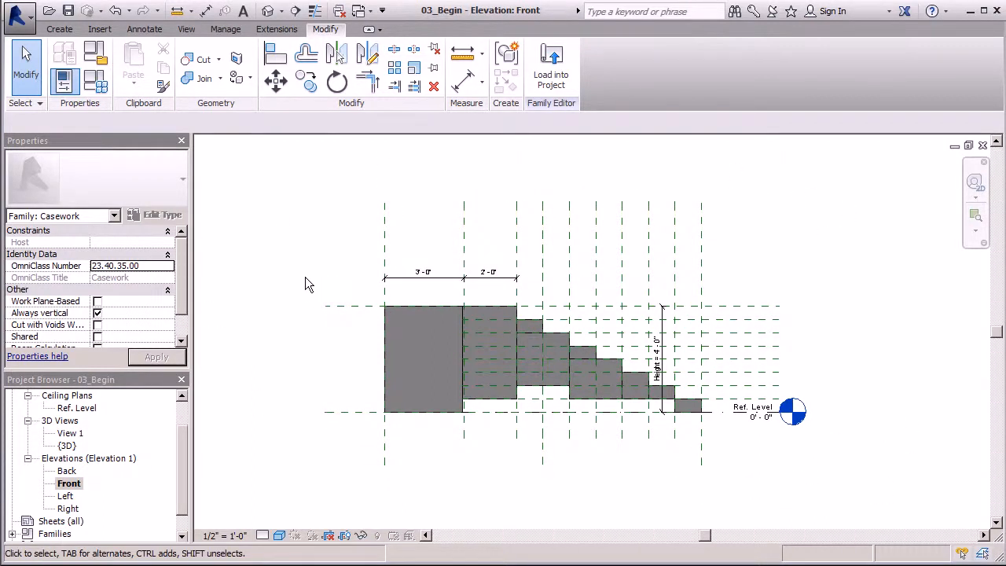